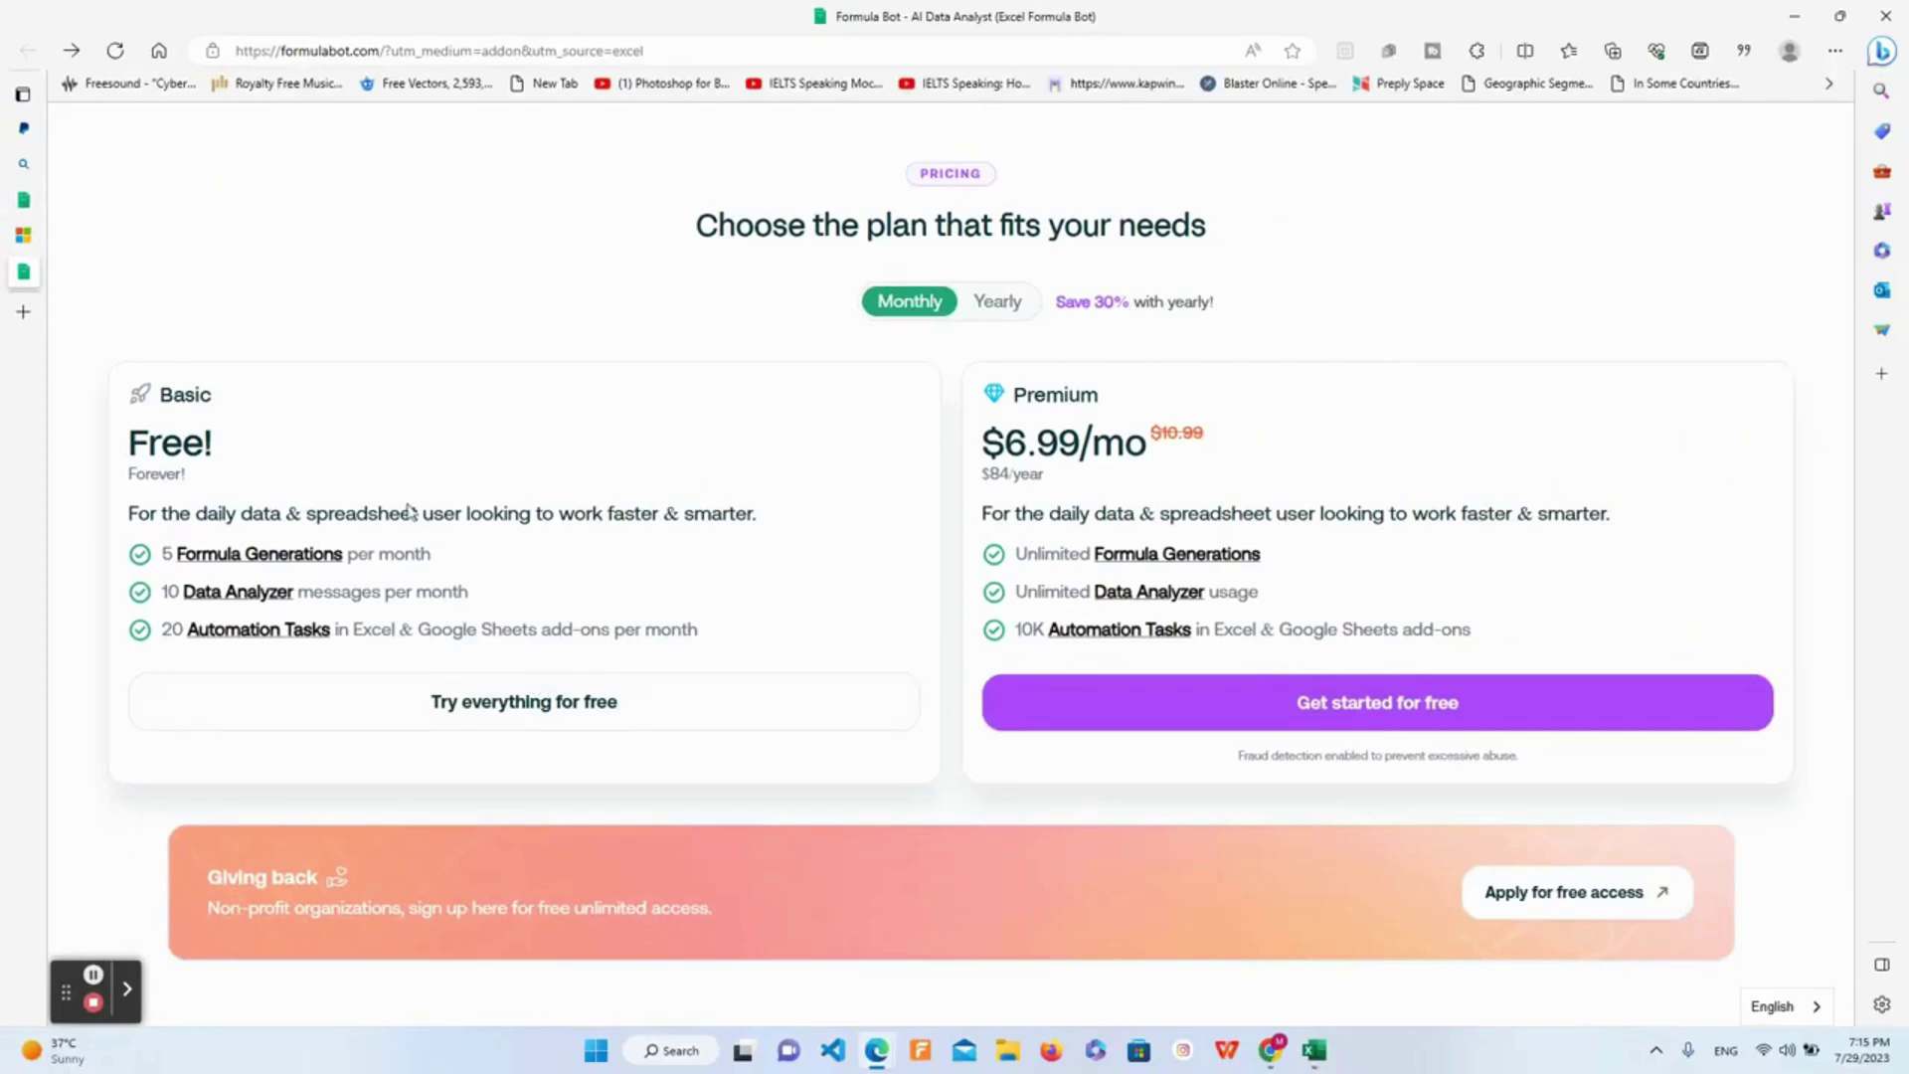
Step: Switch to Excel and search the Office Add-ins store for "excelformulabot"
click(1326, 1059)
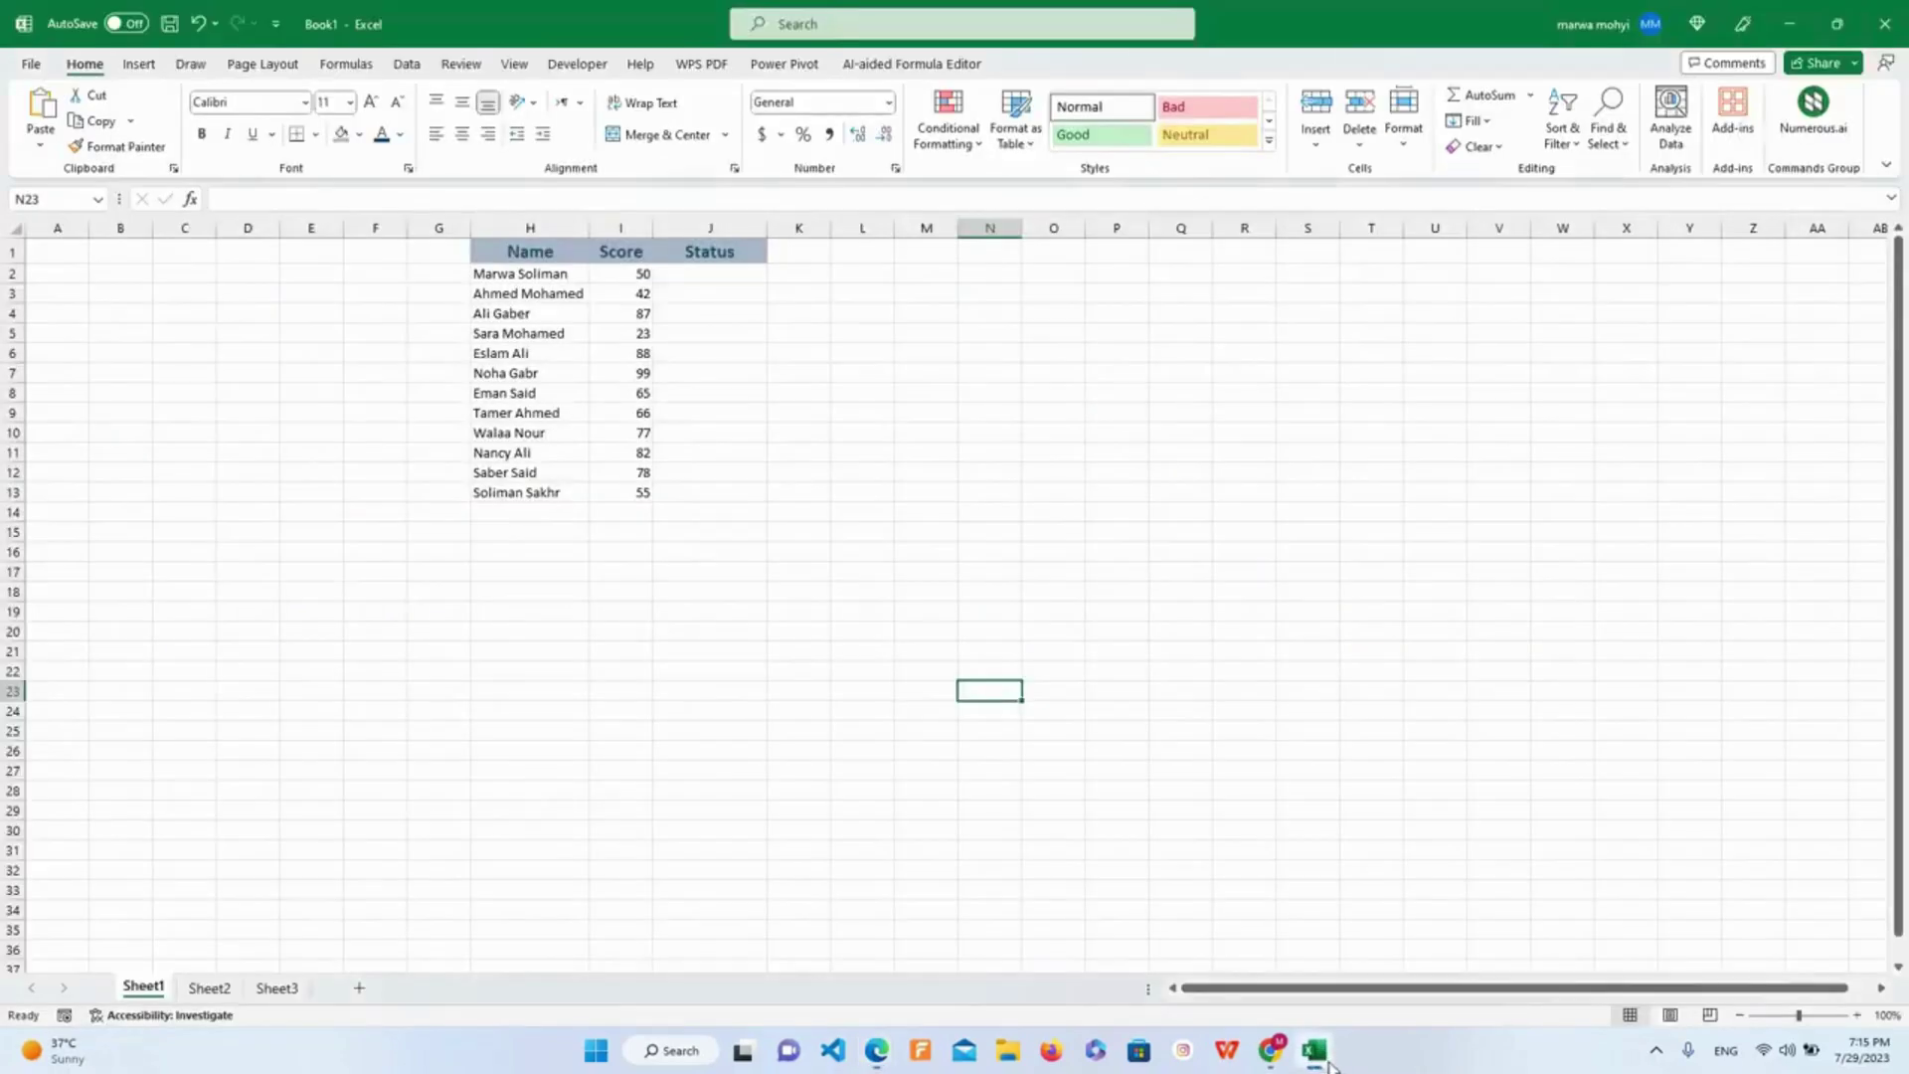
click(149, 69)
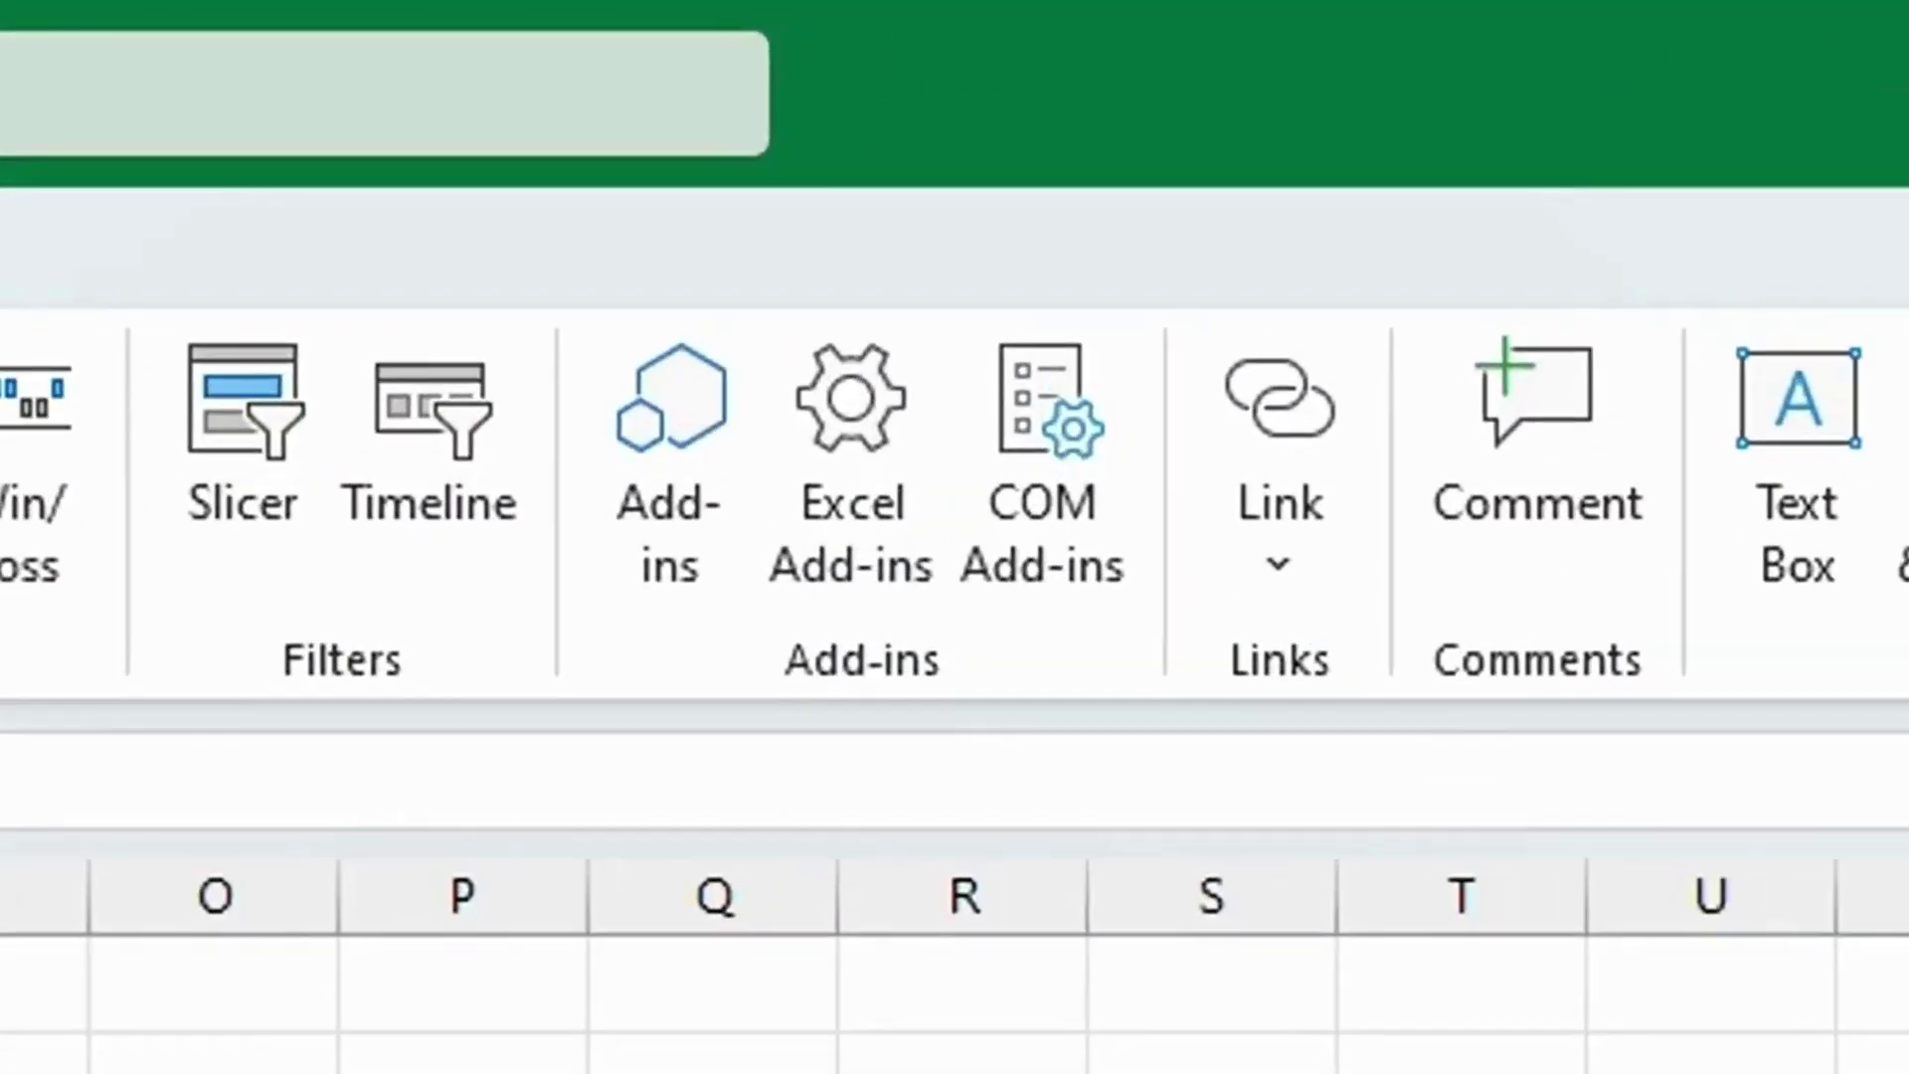
click(680, 586)
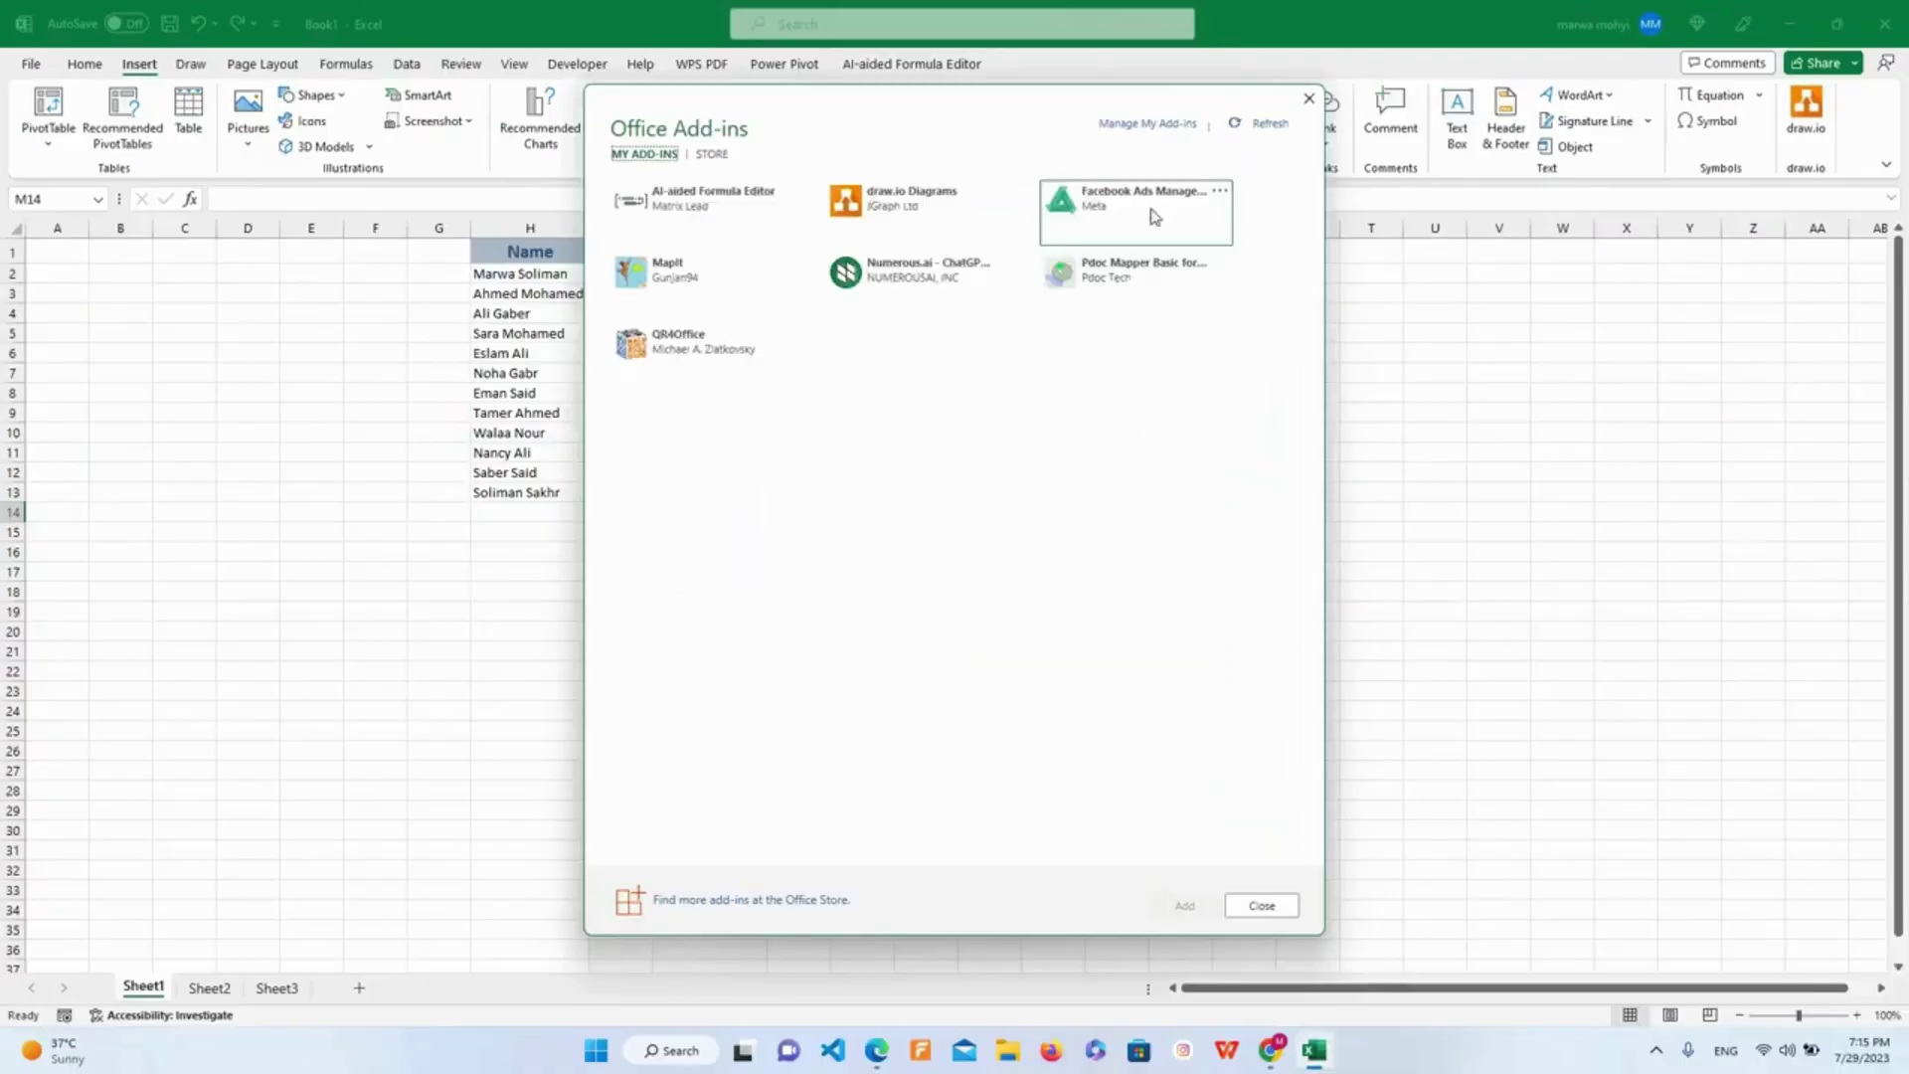
click(712, 155)
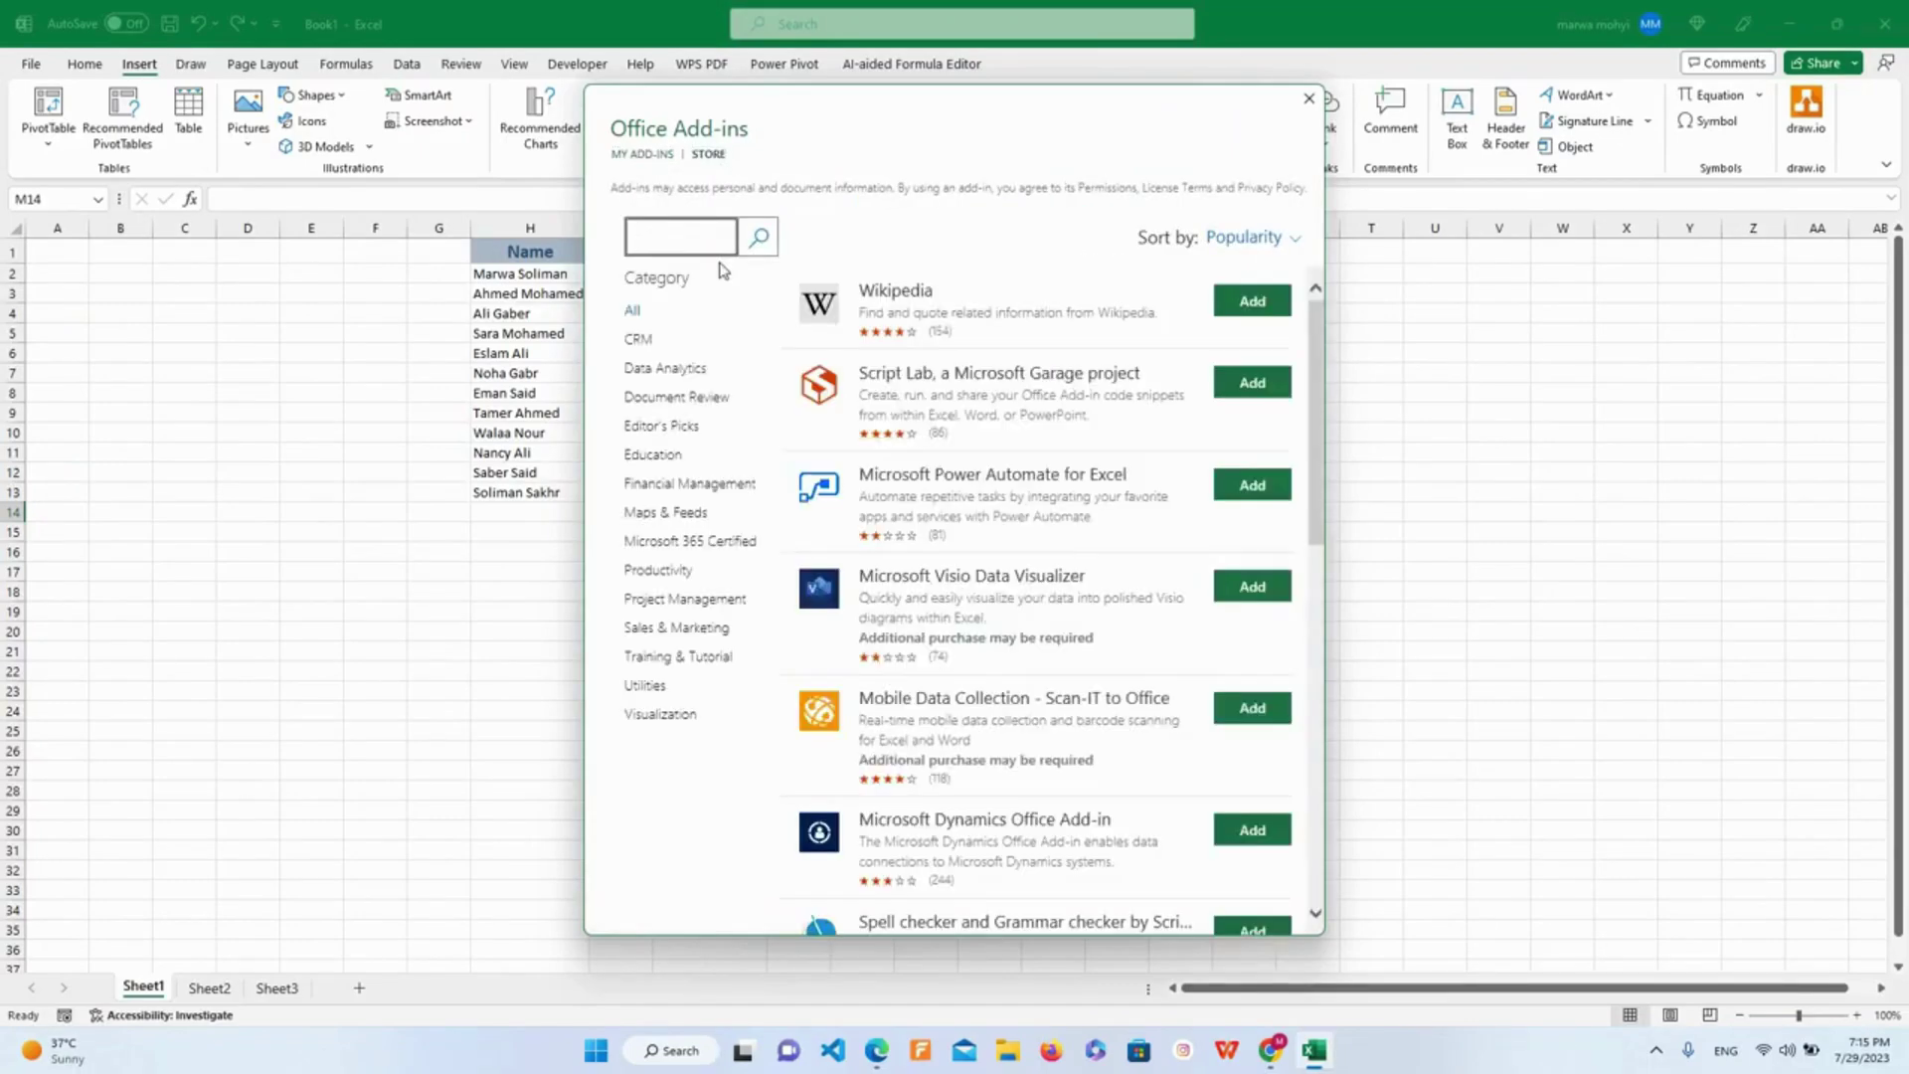
text(excel)
text(for)
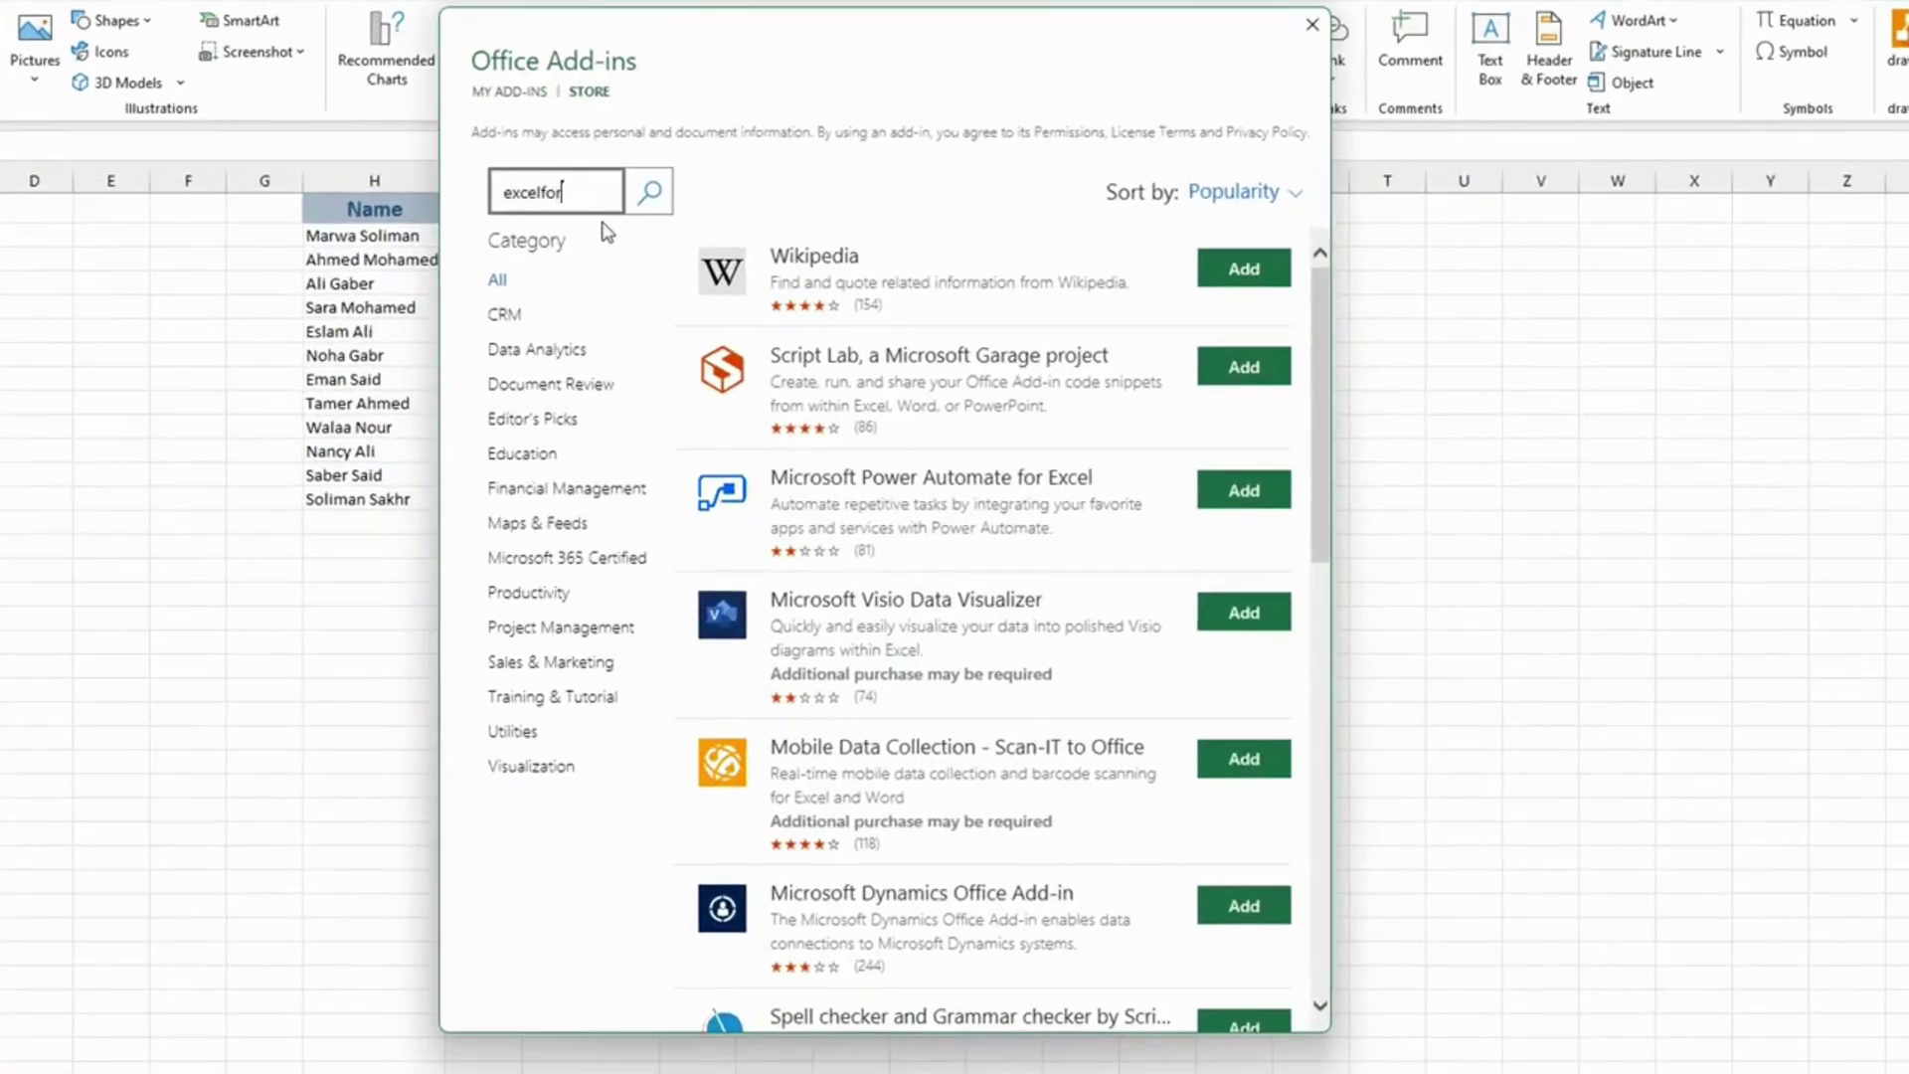
text(mulabot)
click(651, 195)
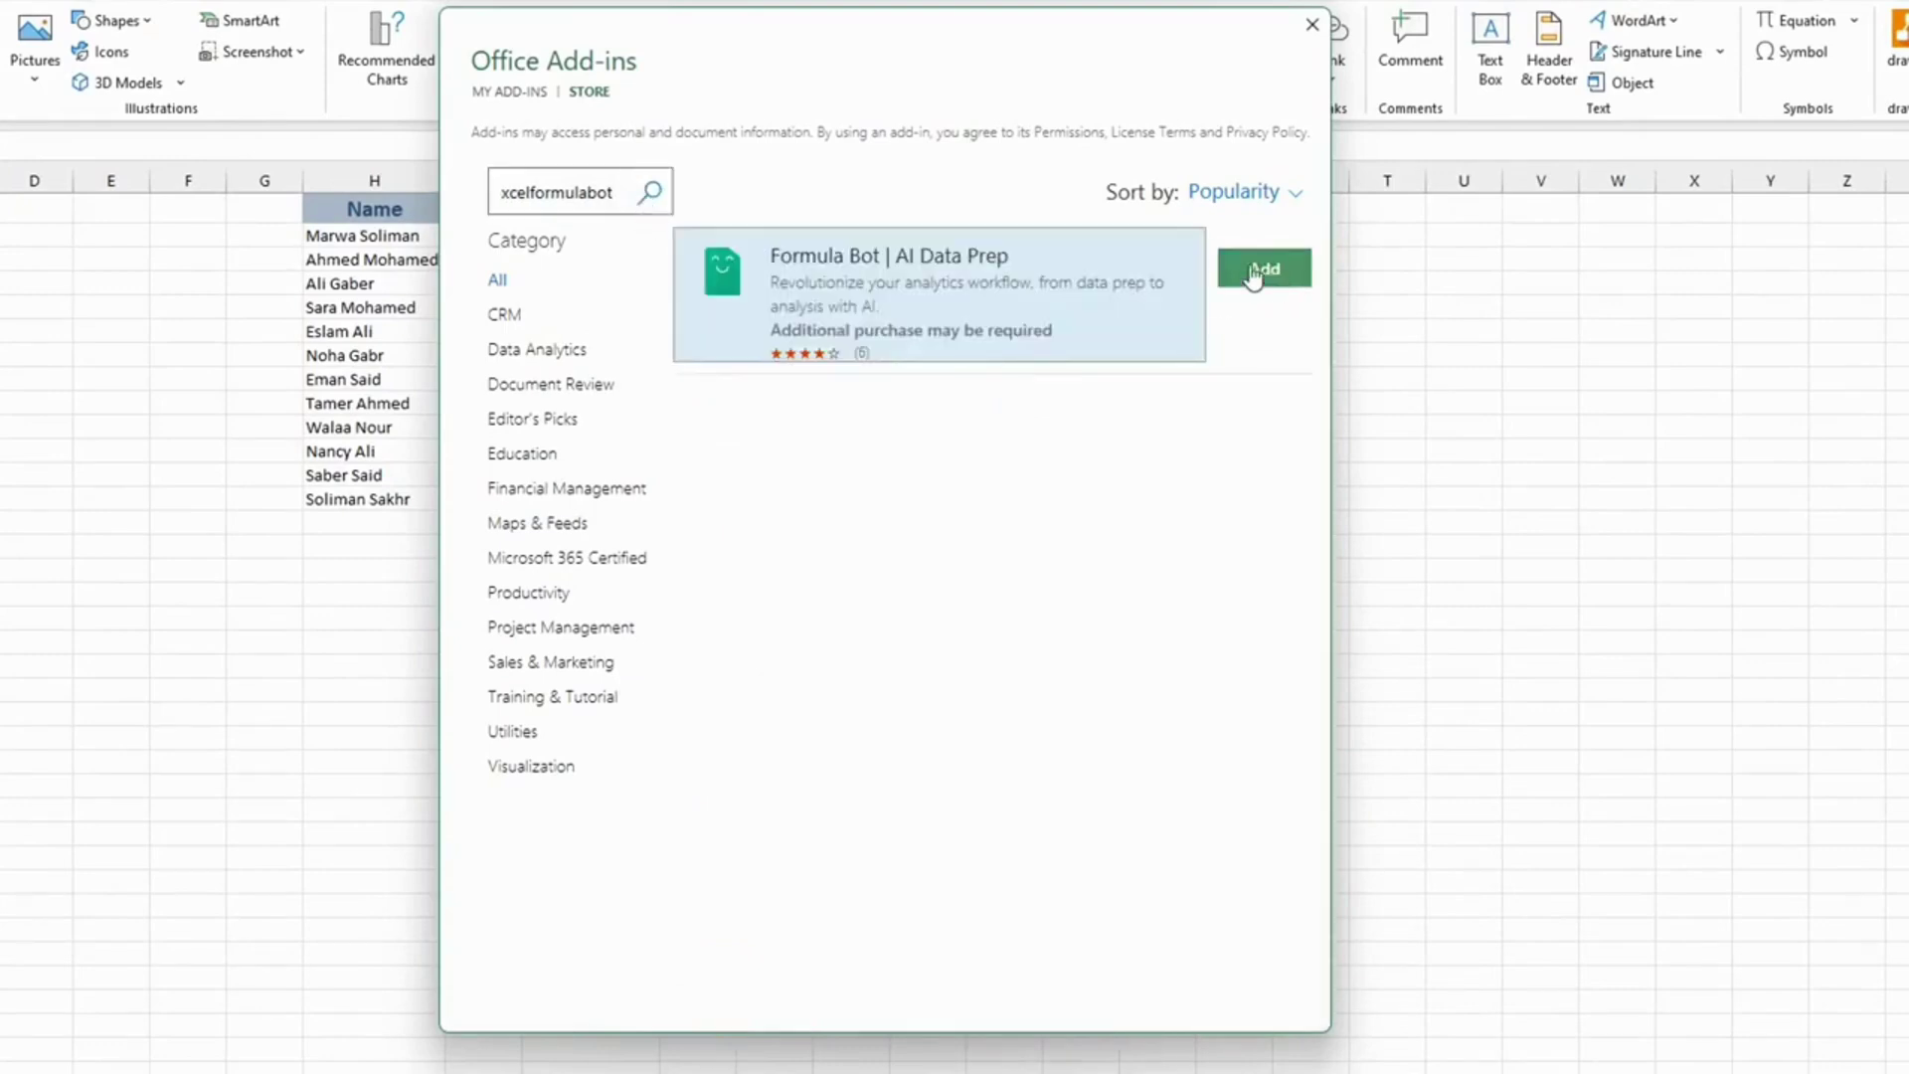
Step: Add the Formula Bot | AI Data Prep add-in to Excel and accept its license terms
click(1293, 202)
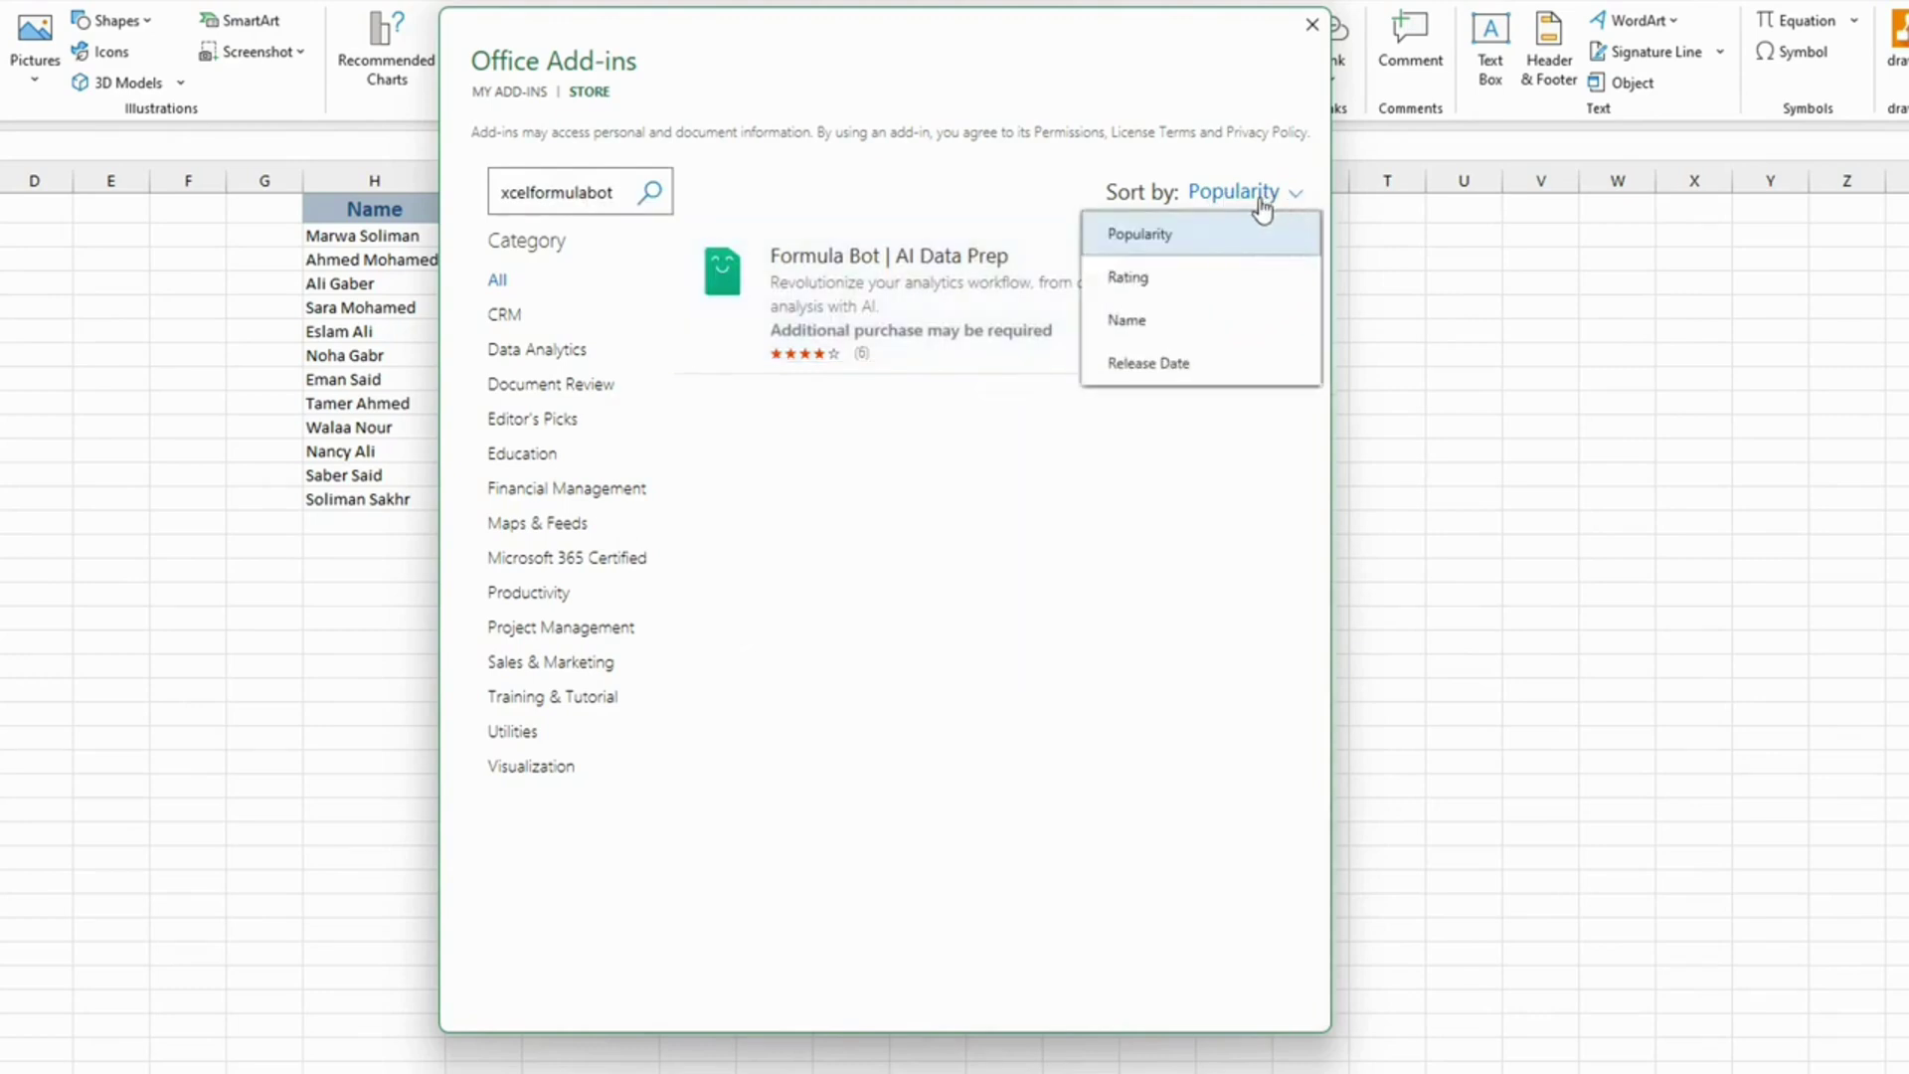
click(1193, 468)
click(1265, 267)
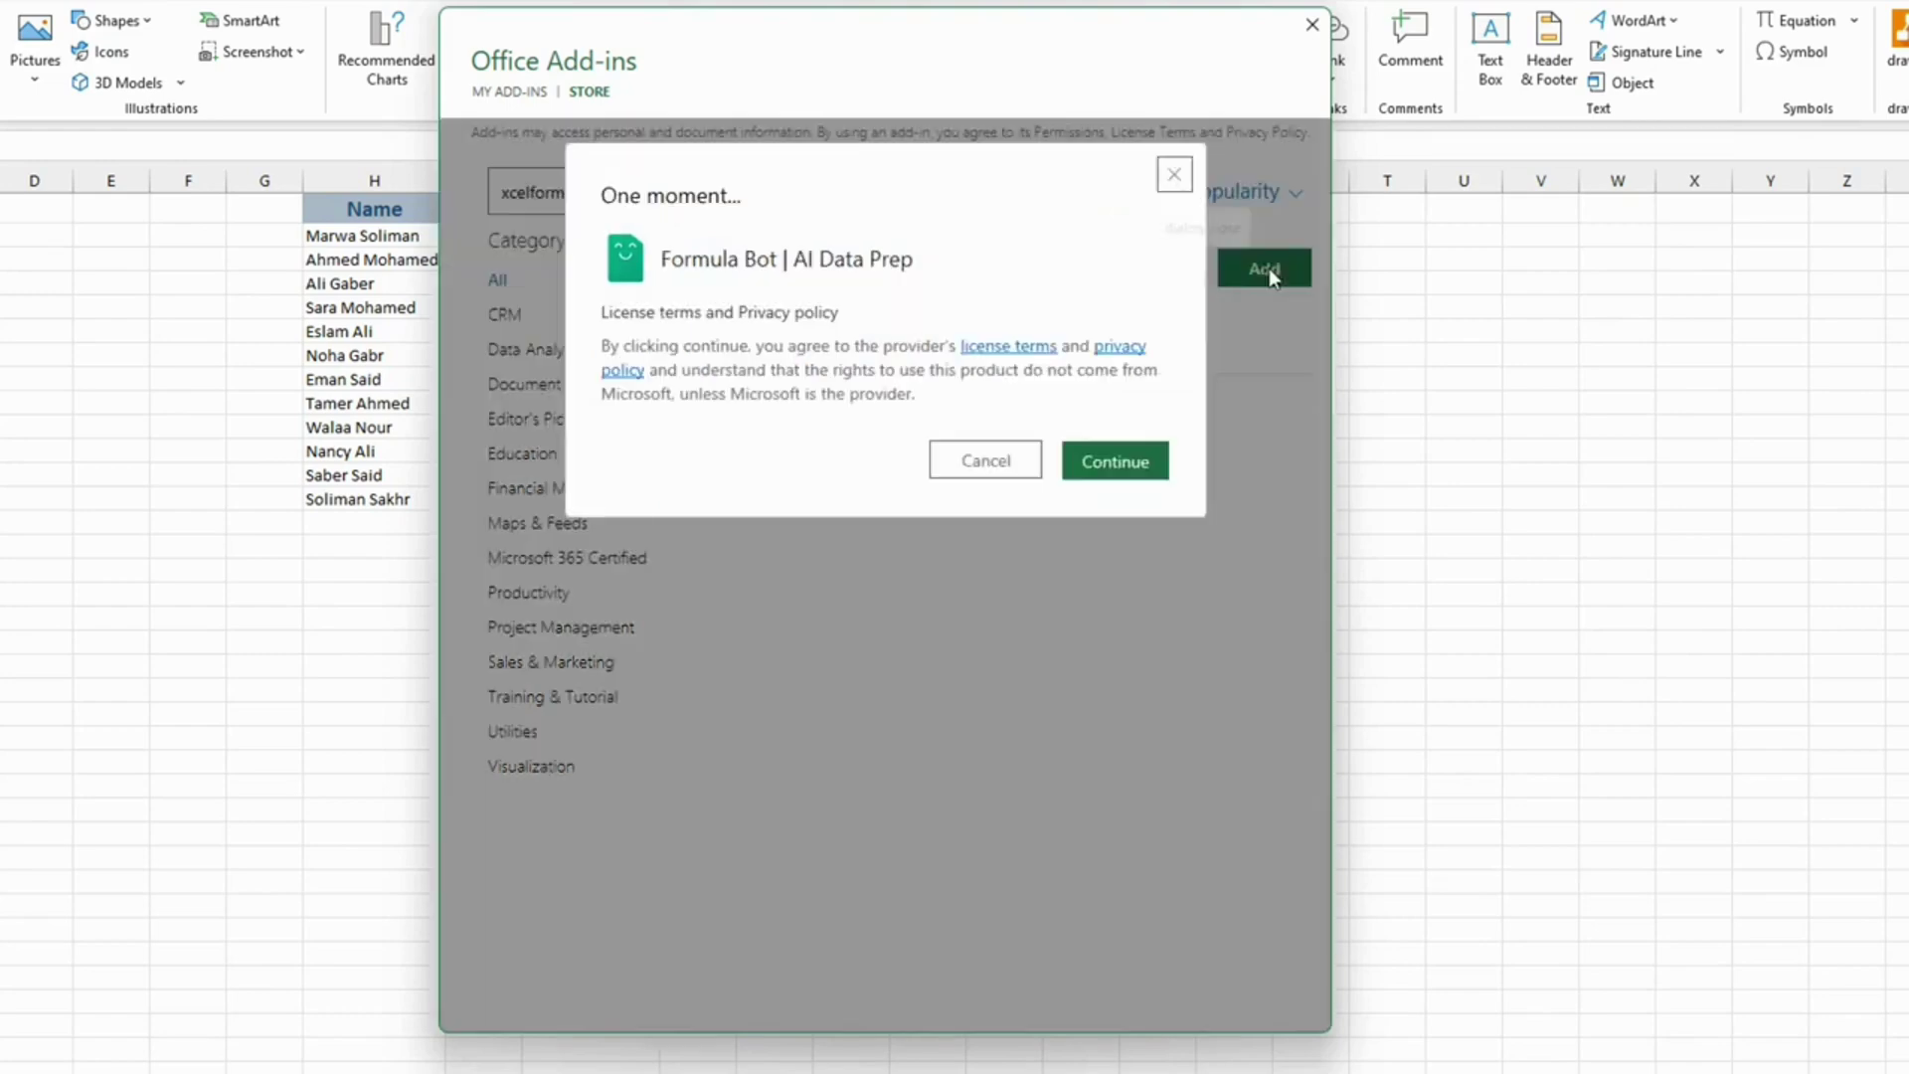
click(1132, 480)
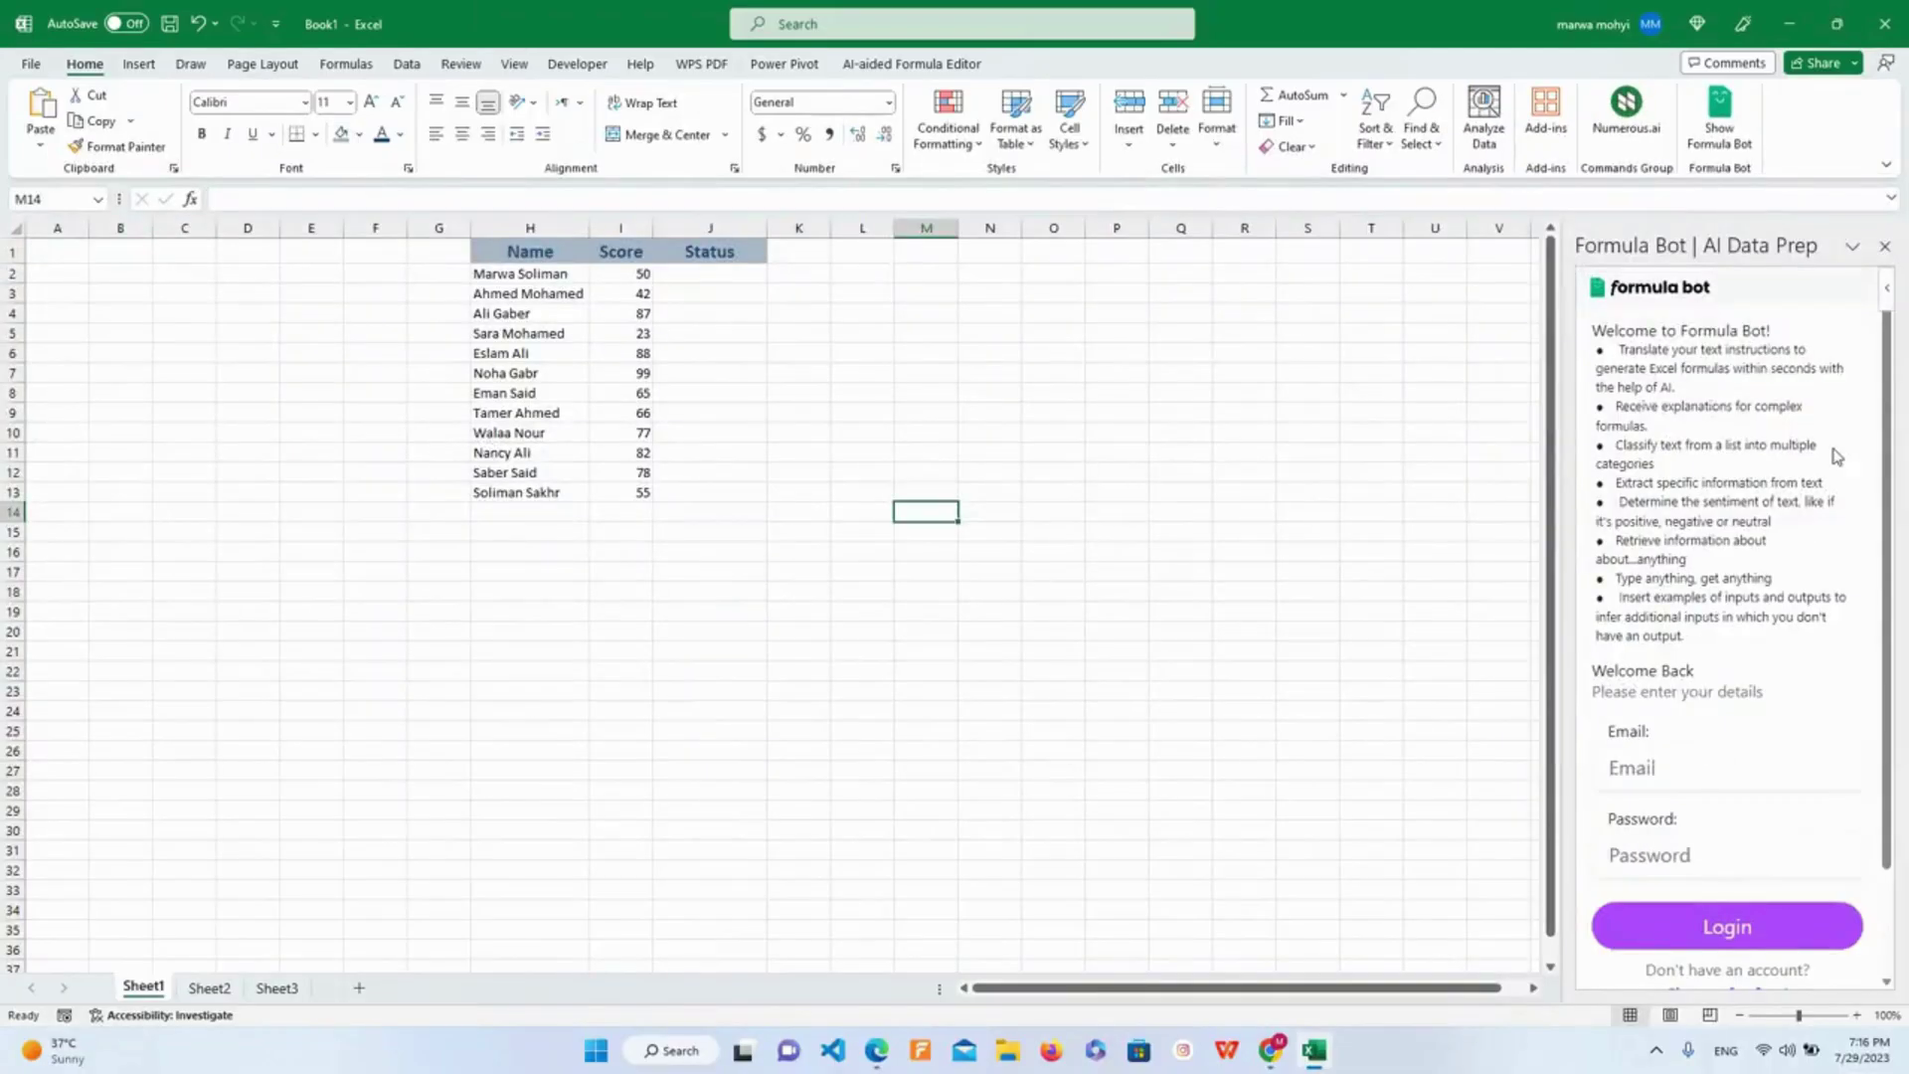
Step: Open the free Formula Bot sign-up form from the add-in and go through its full name, email and password fields
scroll(1761, 694, down, 2)
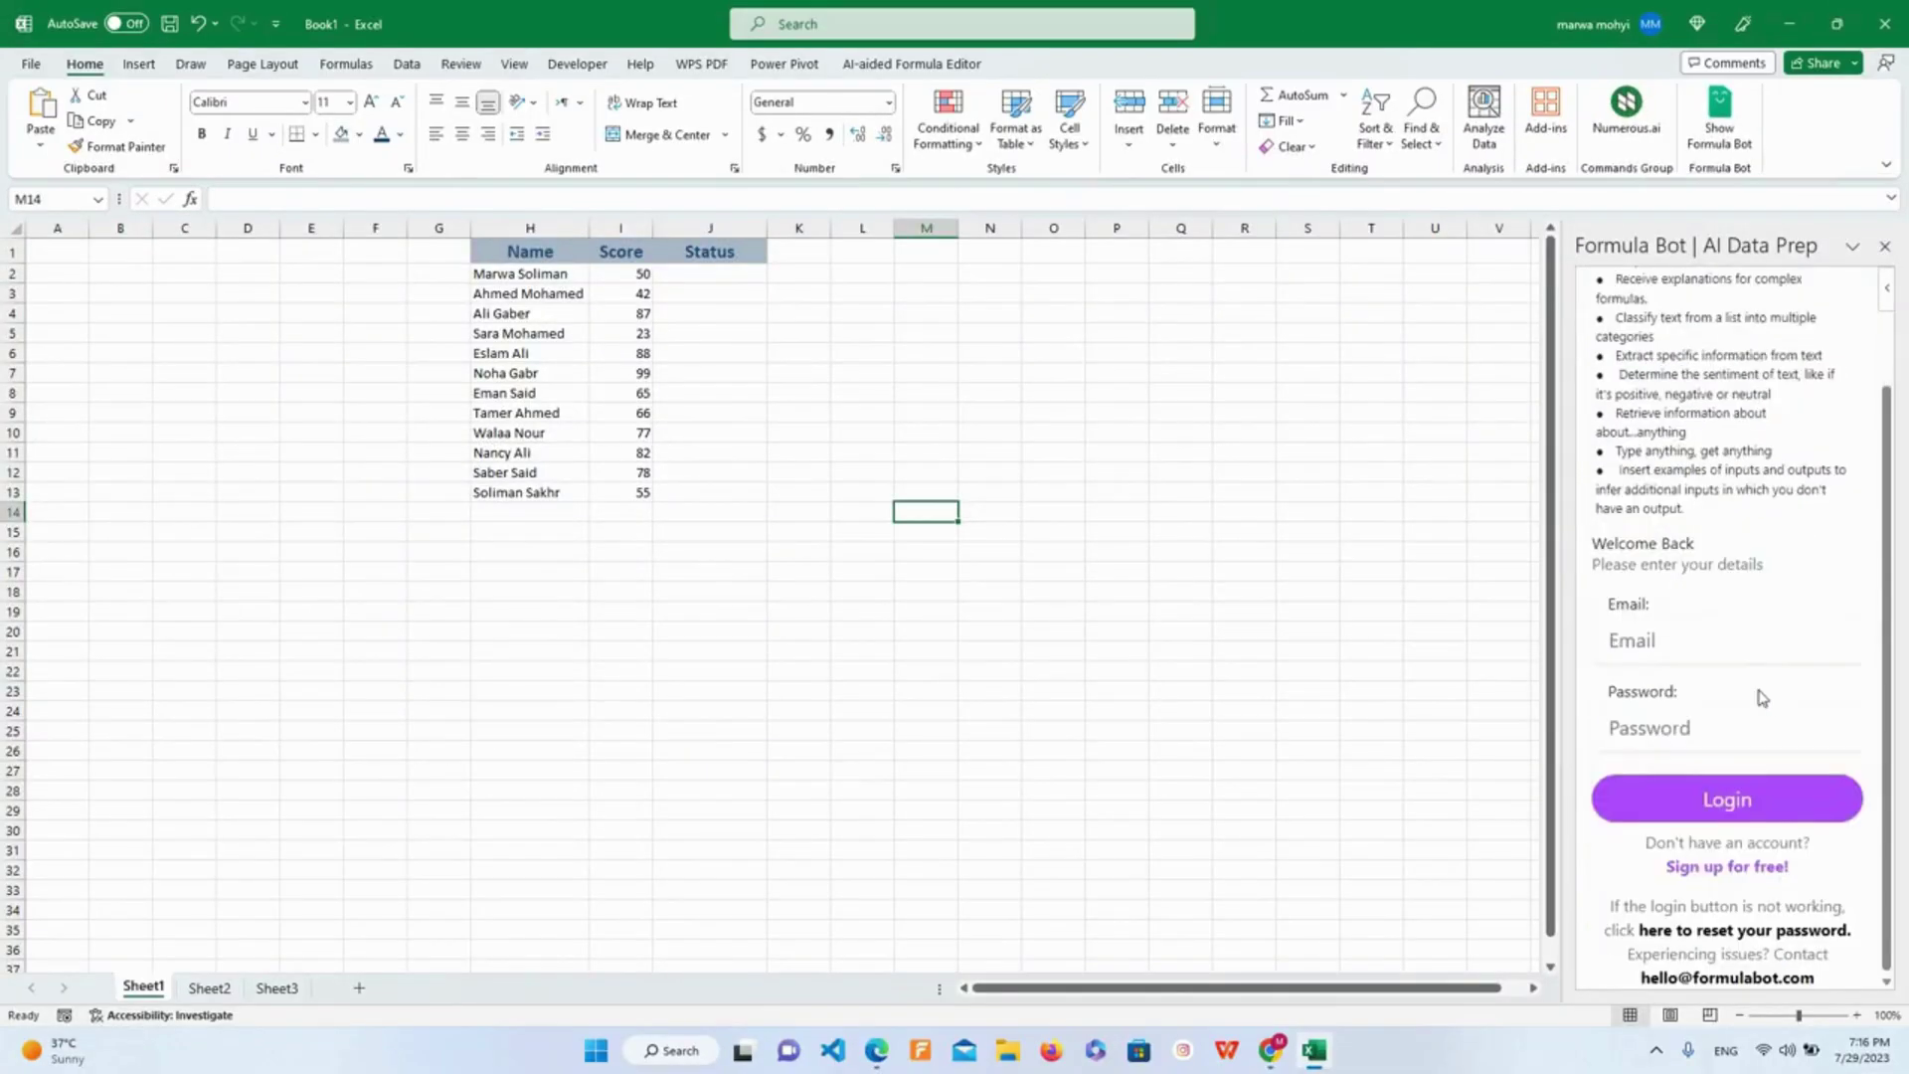
click(1707, 872)
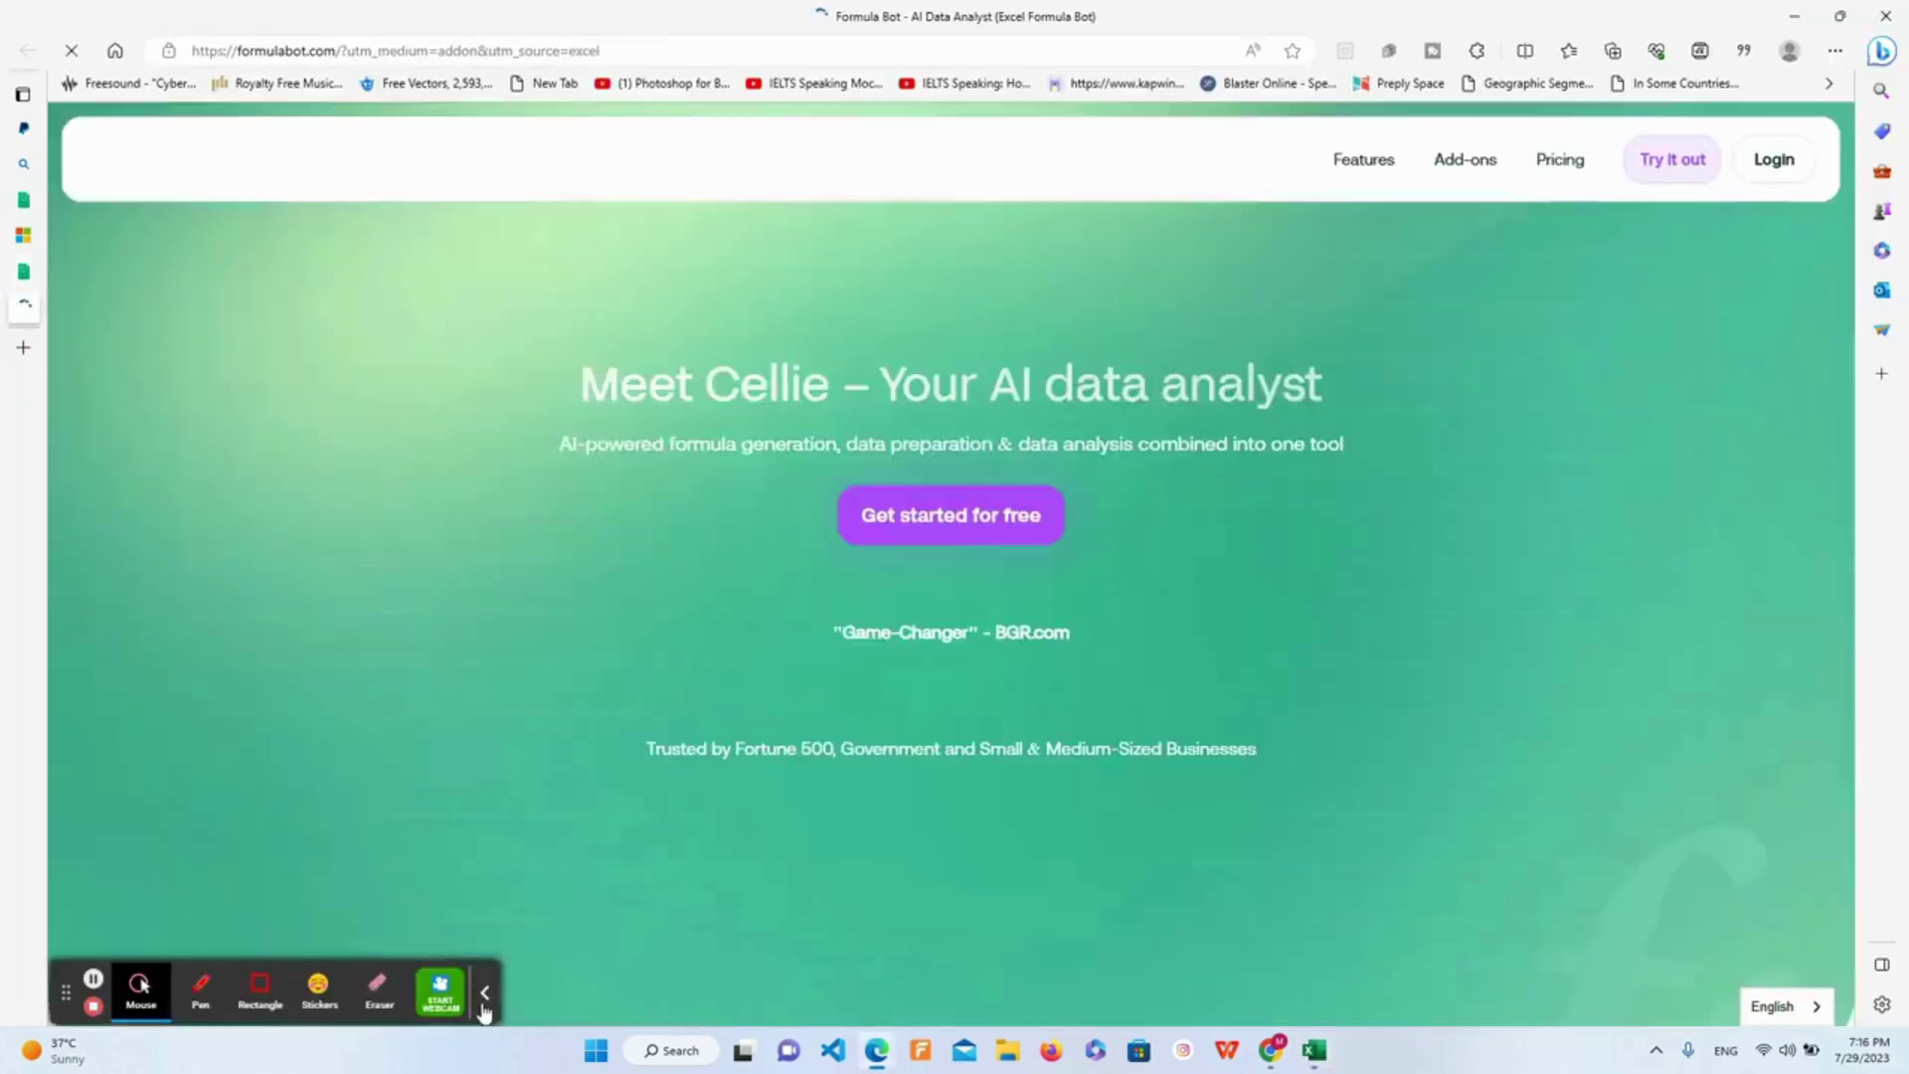
click(484, 991)
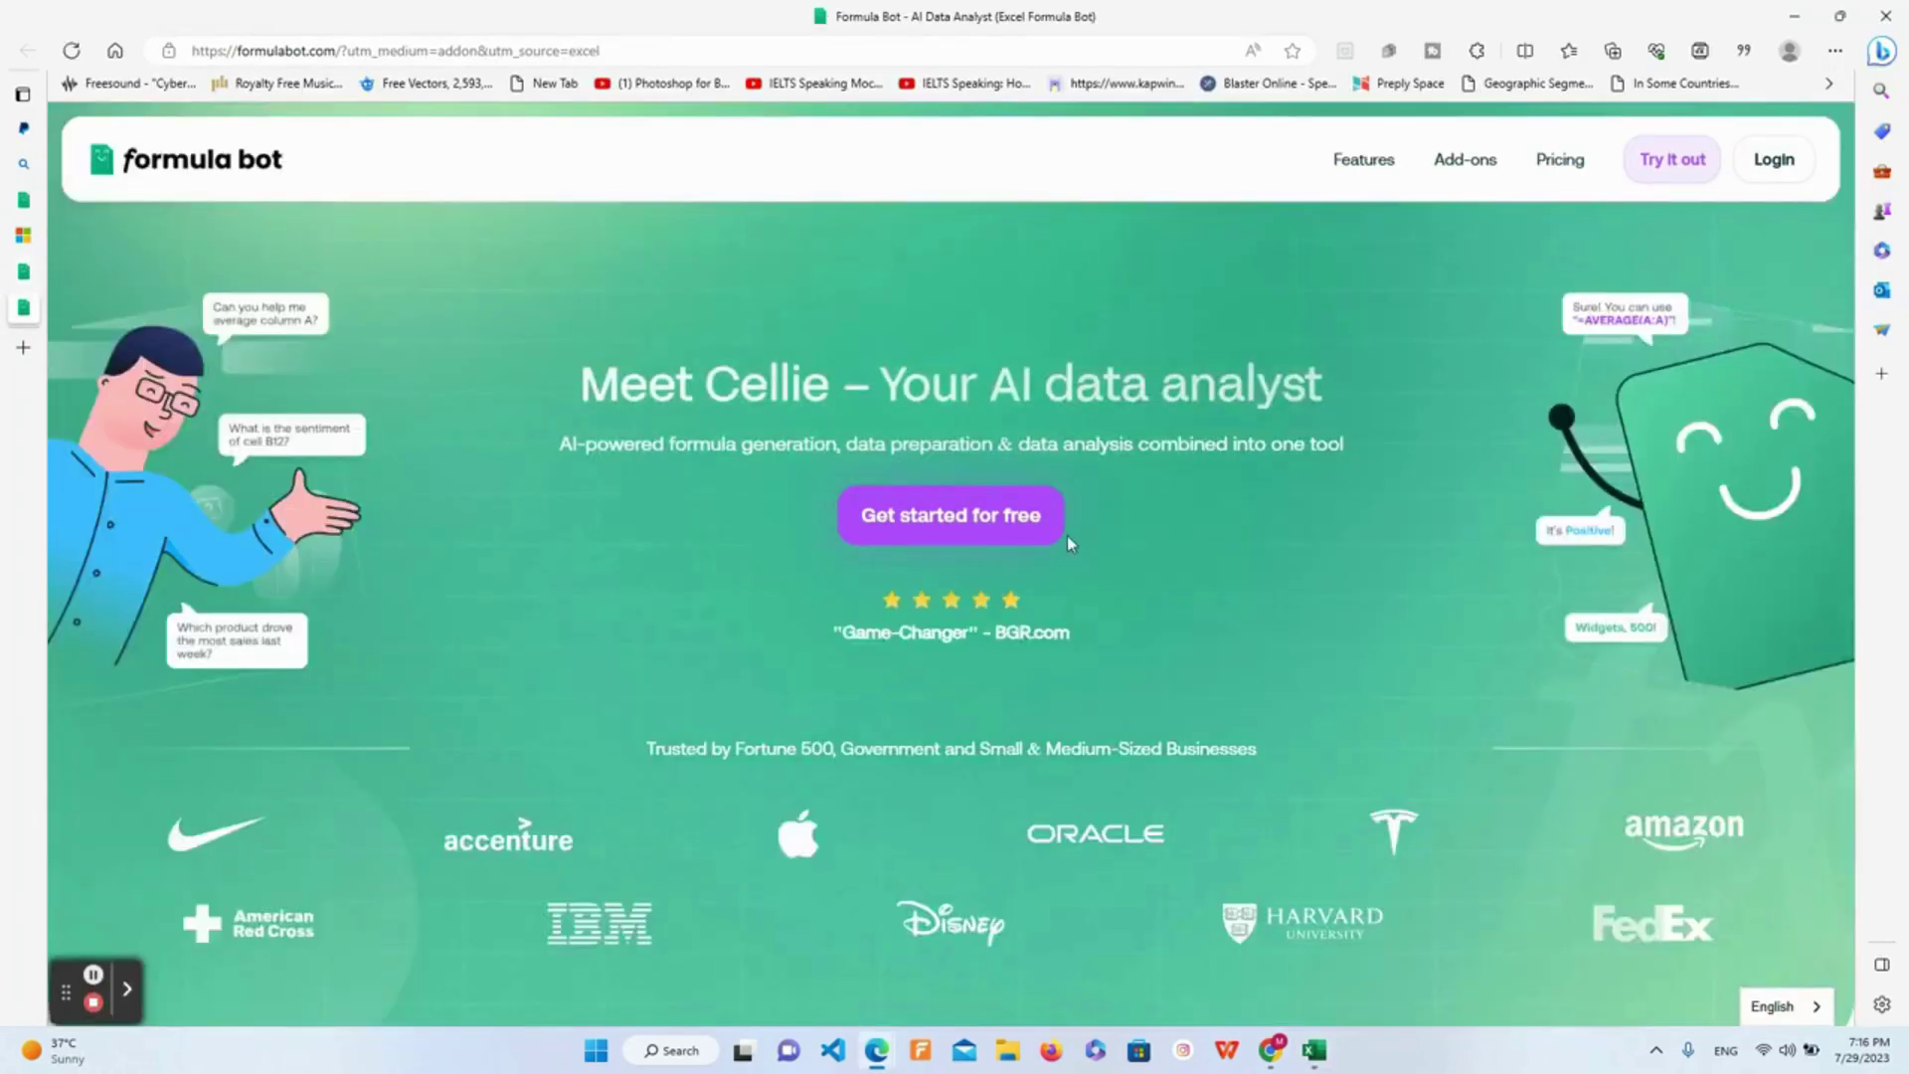
click(968, 533)
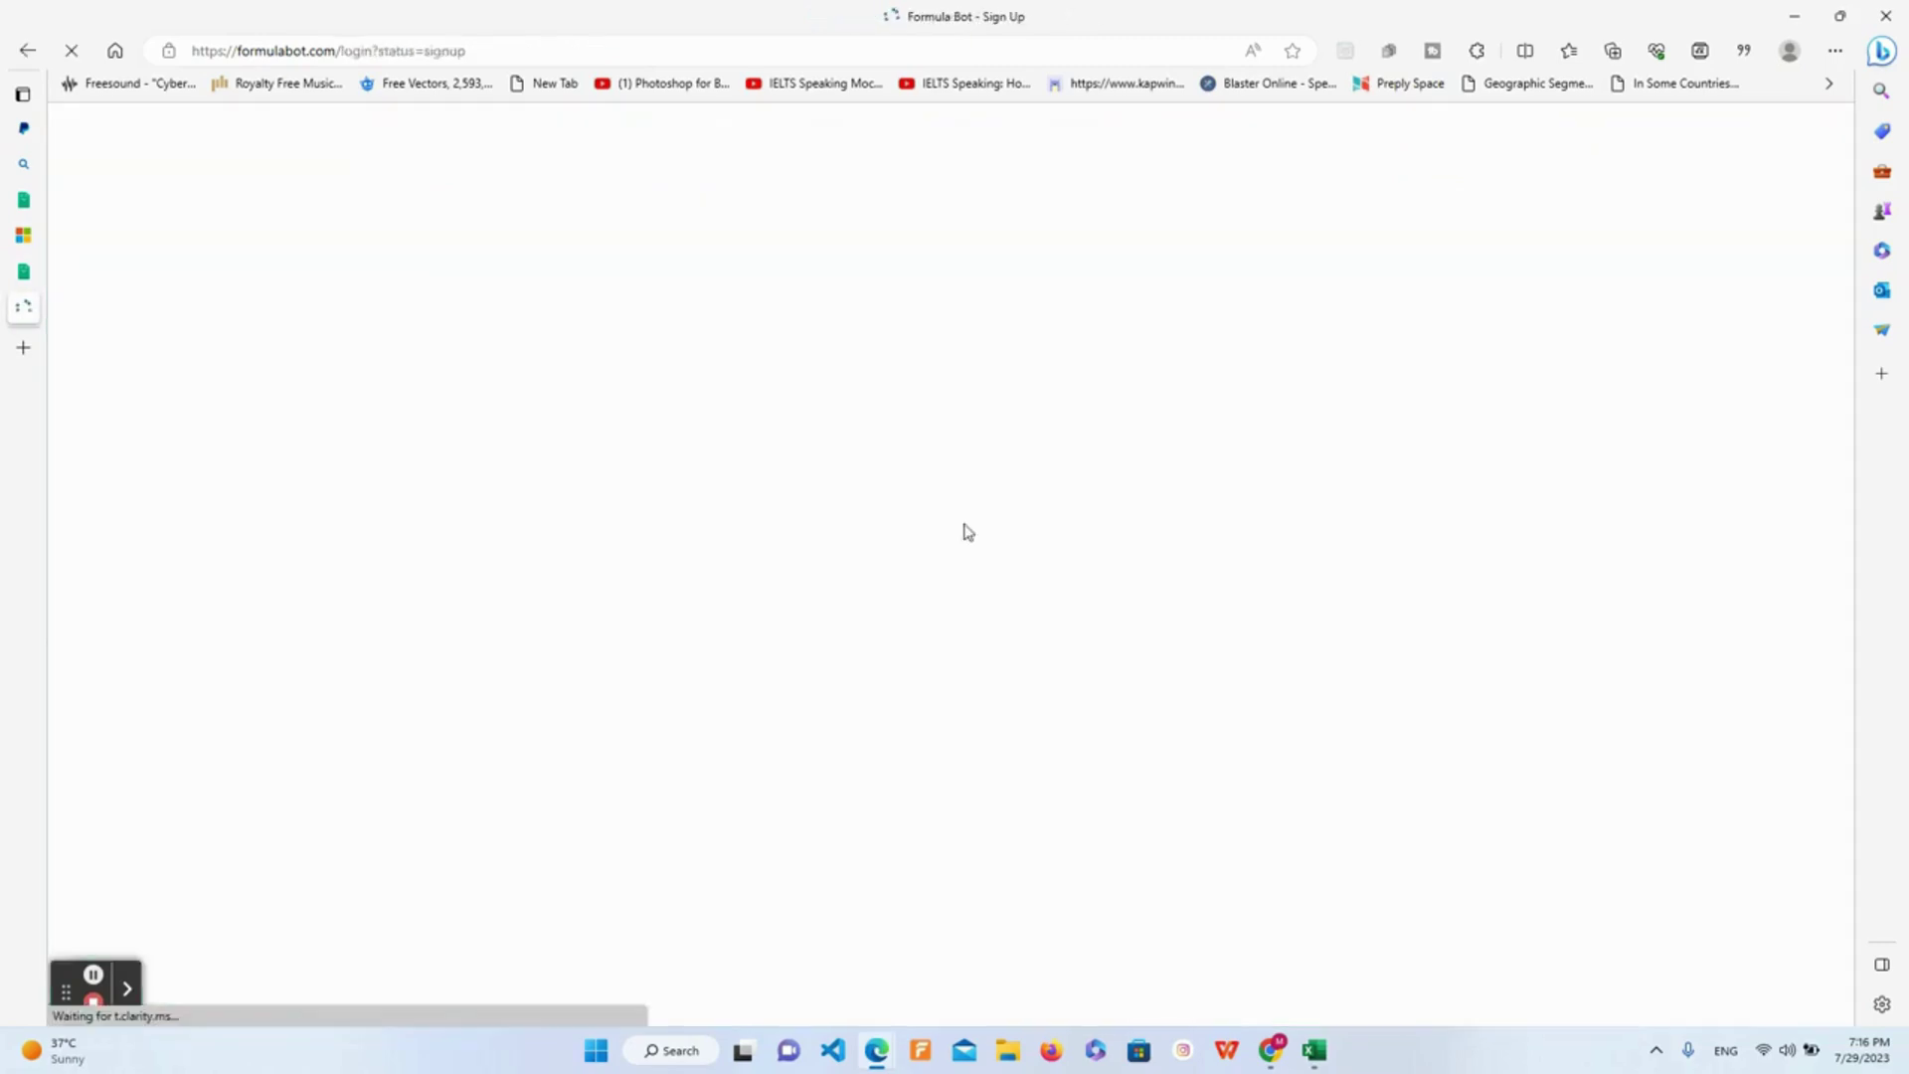
click(403, 454)
click(406, 541)
click(405, 630)
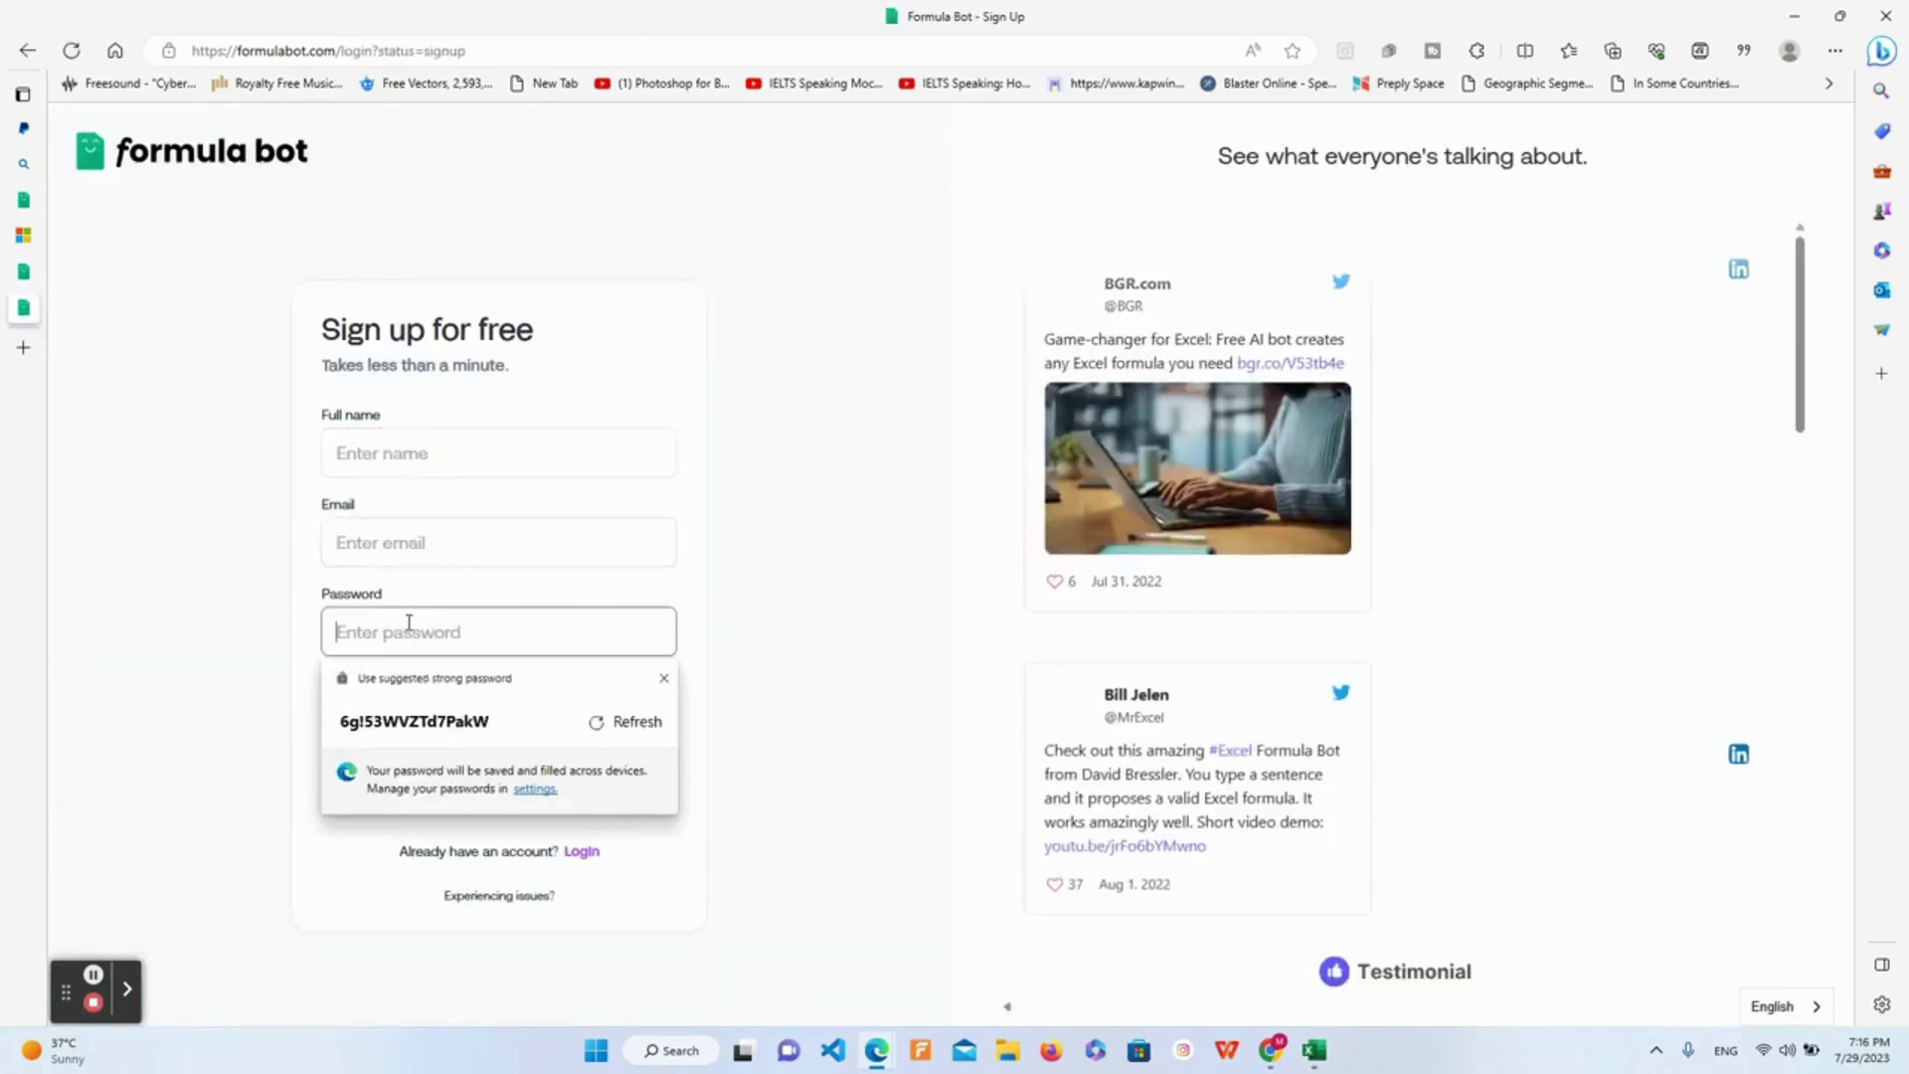
click(767, 733)
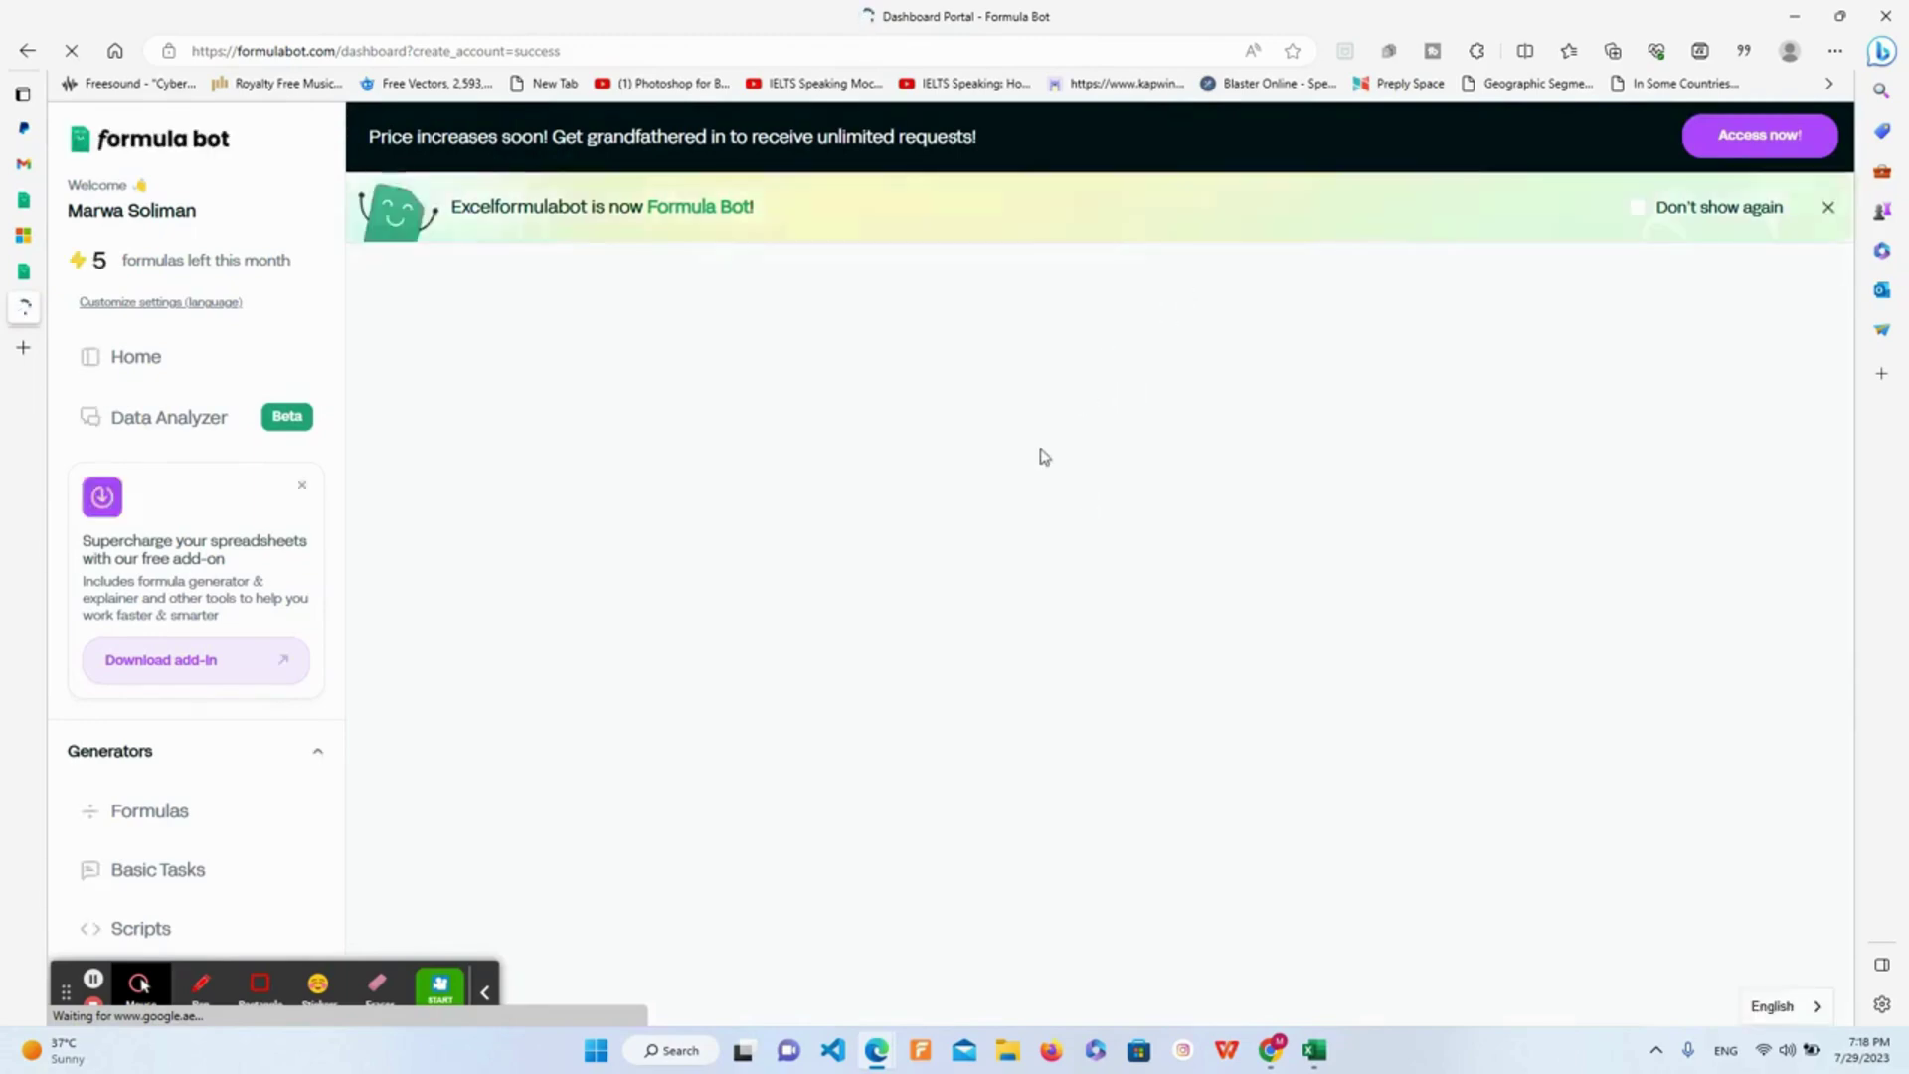
Step: Switch back to Excel and open Formula Bot's Generate Formula tool, ready for text instructions
key(alt+Tab)
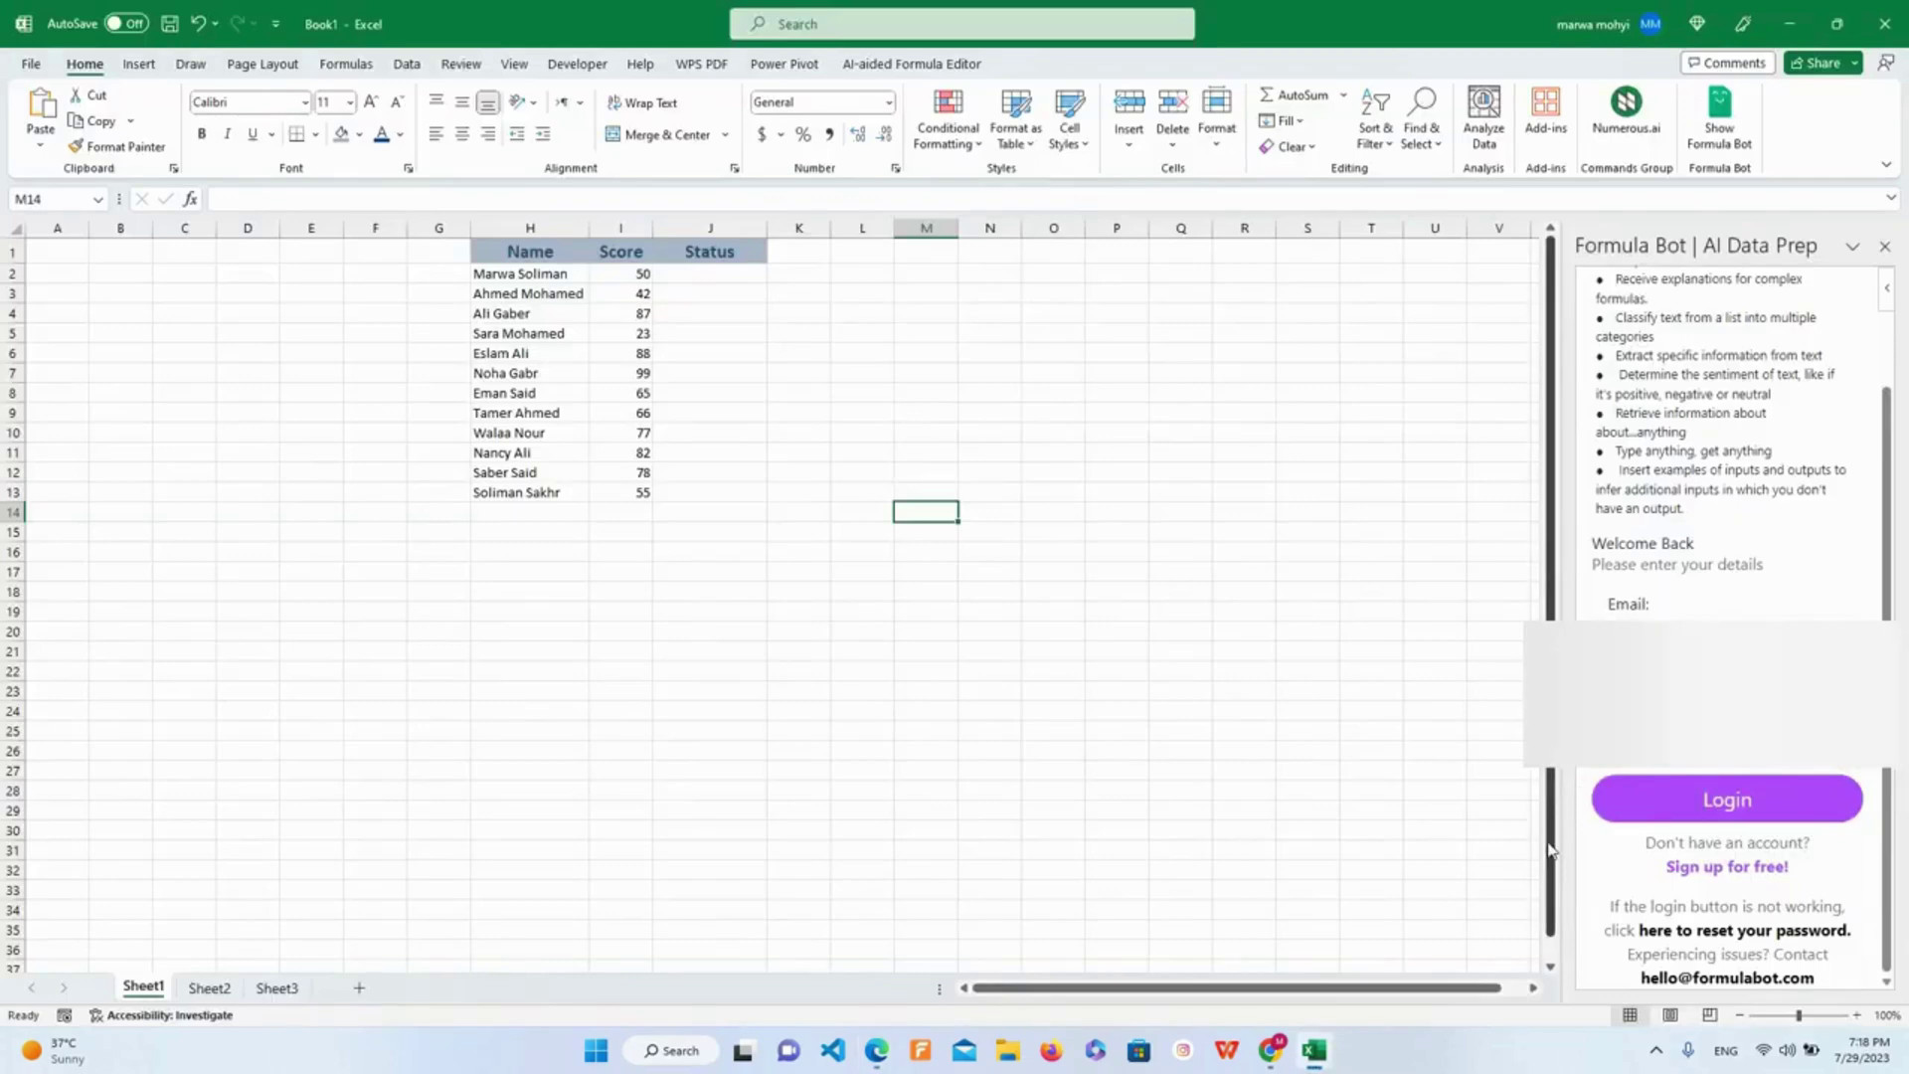
scroll(1760, 810, up, 2)
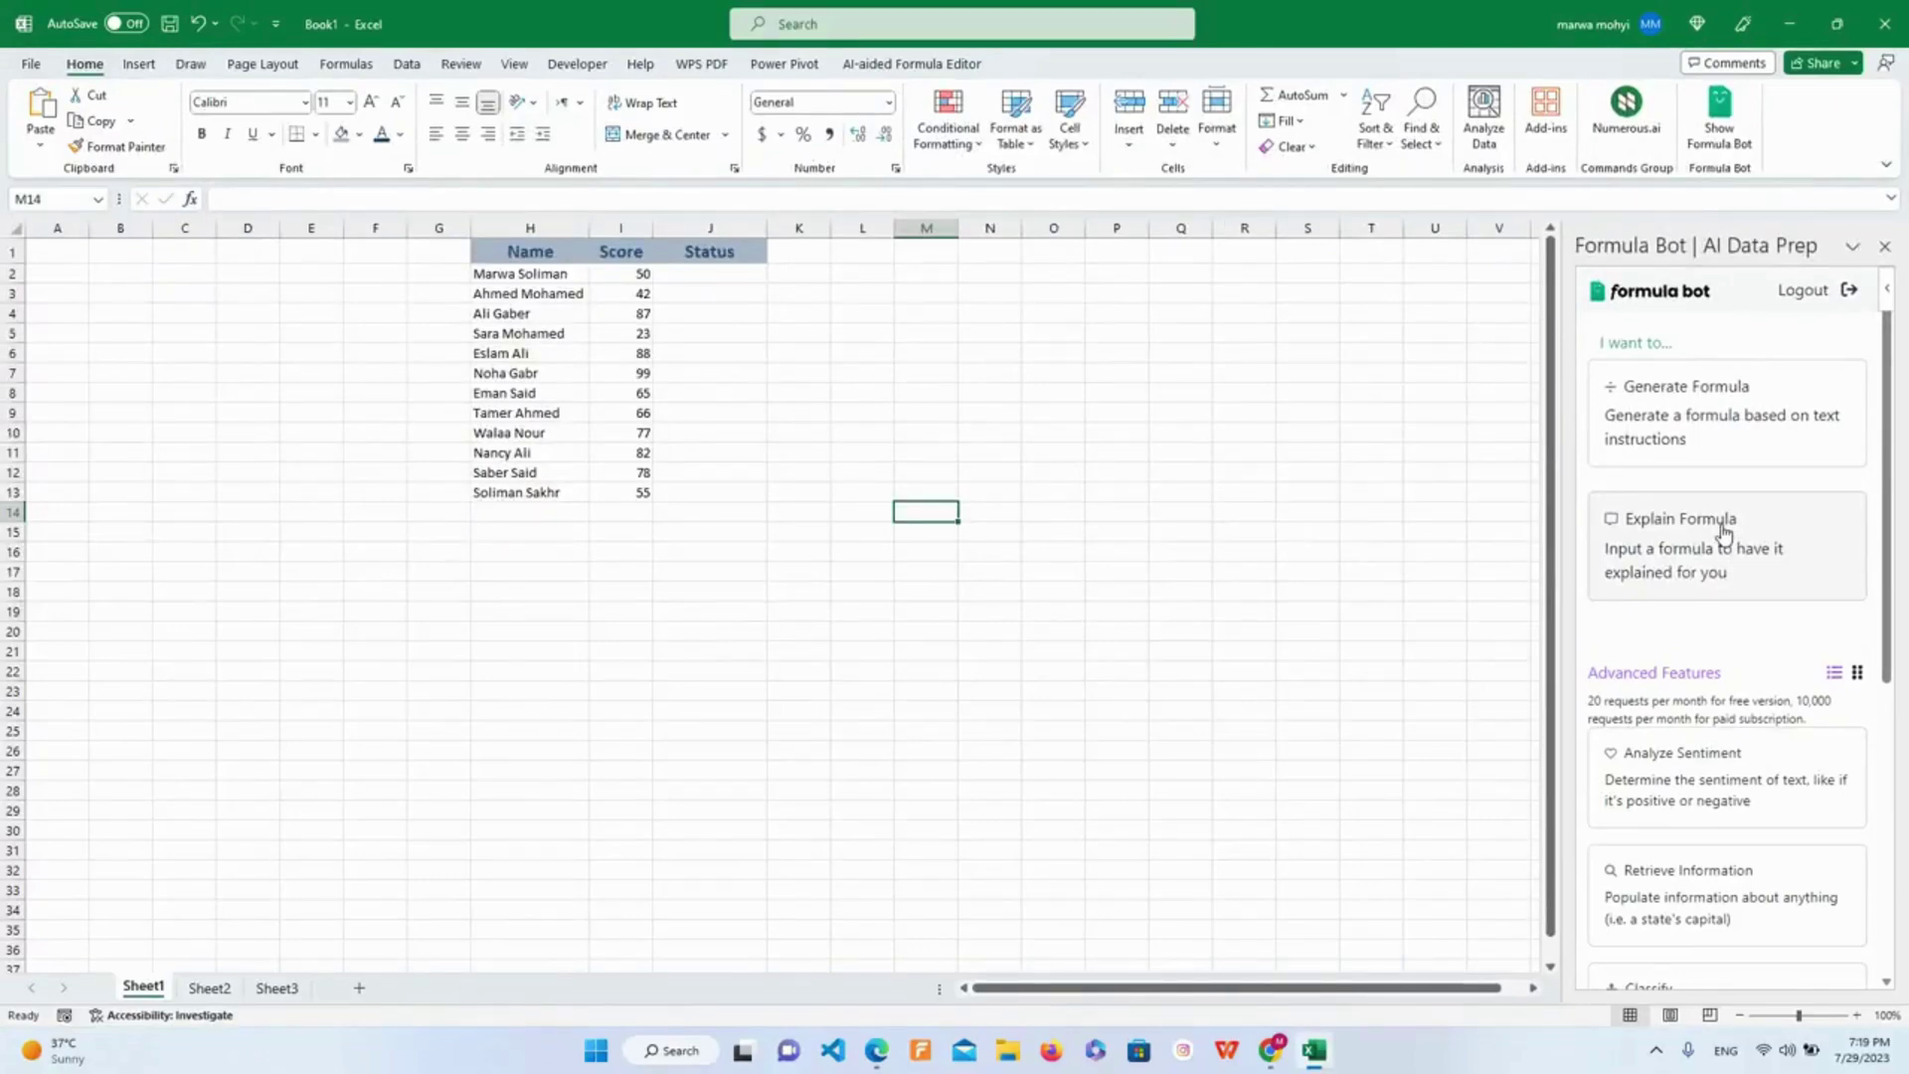
click(1776, 416)
click(1723, 456)
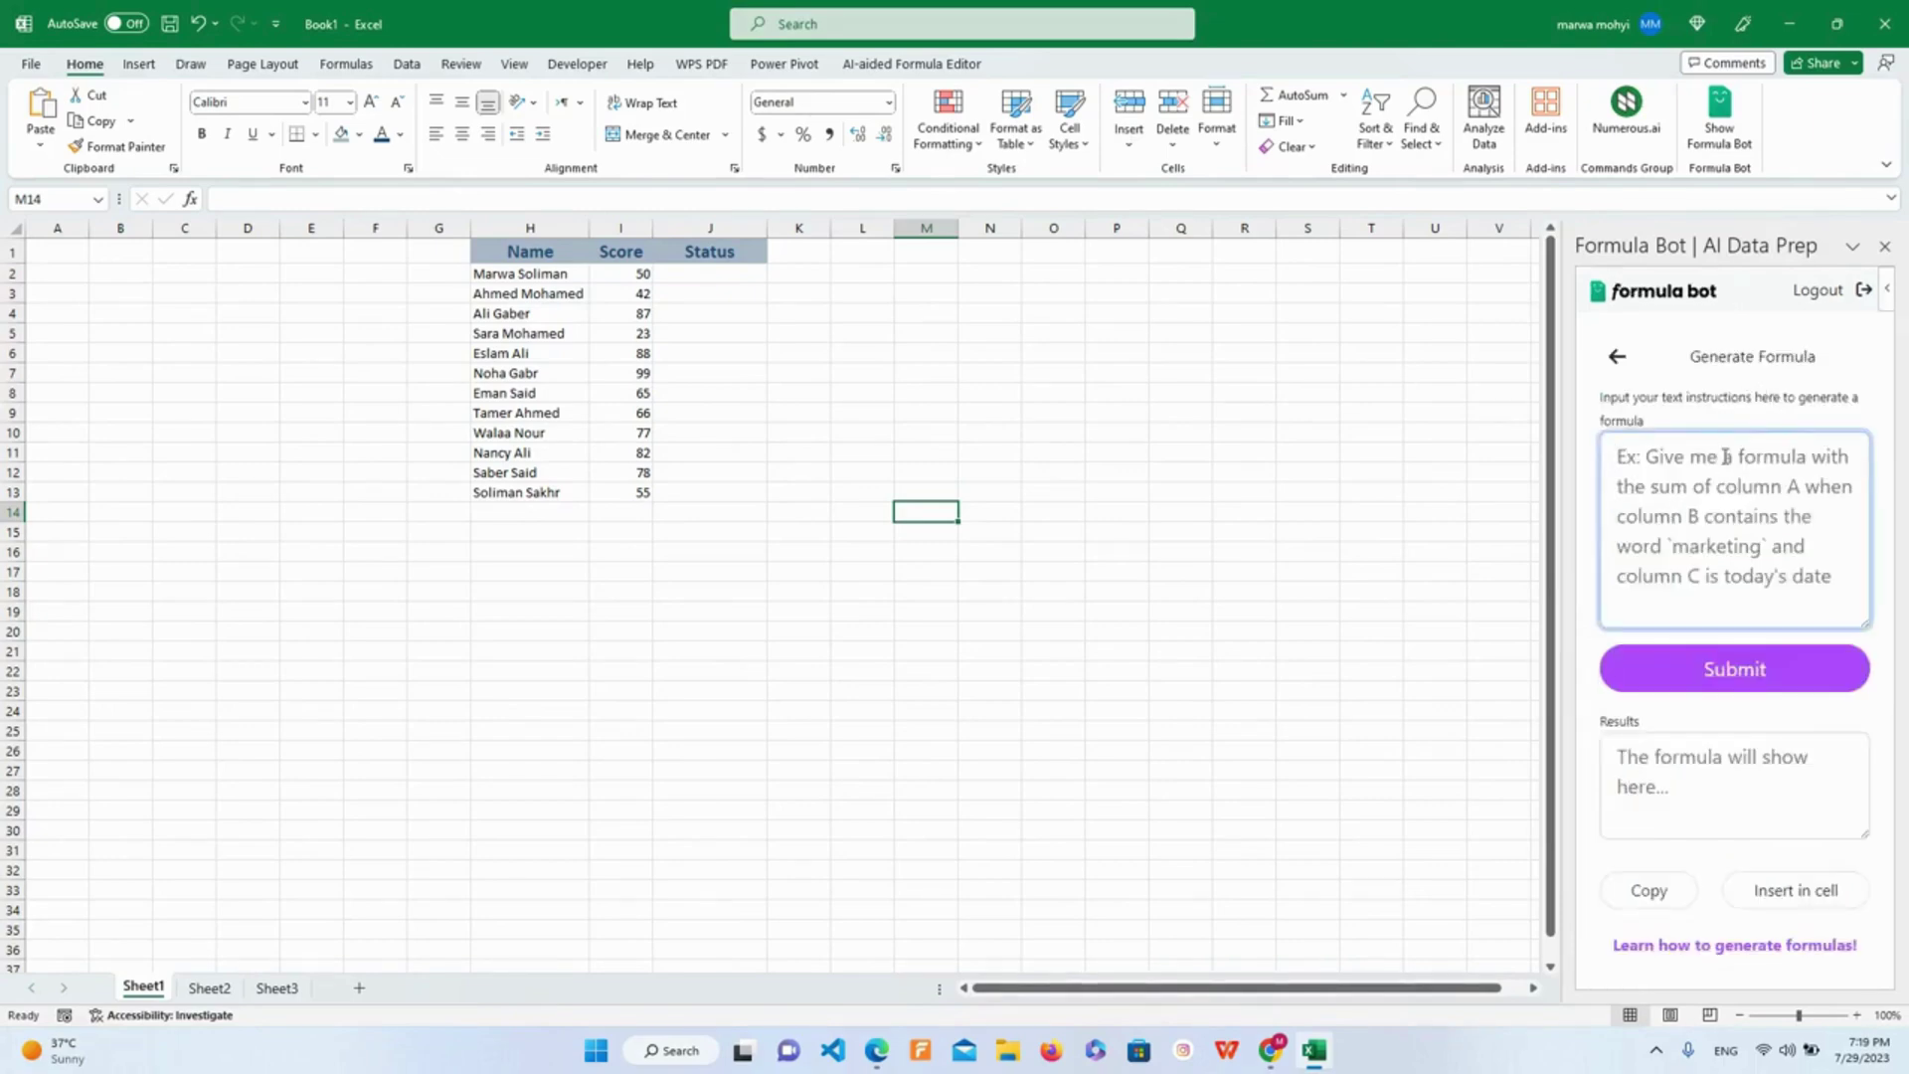
Step: Generate a formula from the instruction "if score in i2 is greater than or equal 50 so, J2 will pass if not it will be fail"
click(728, 278)
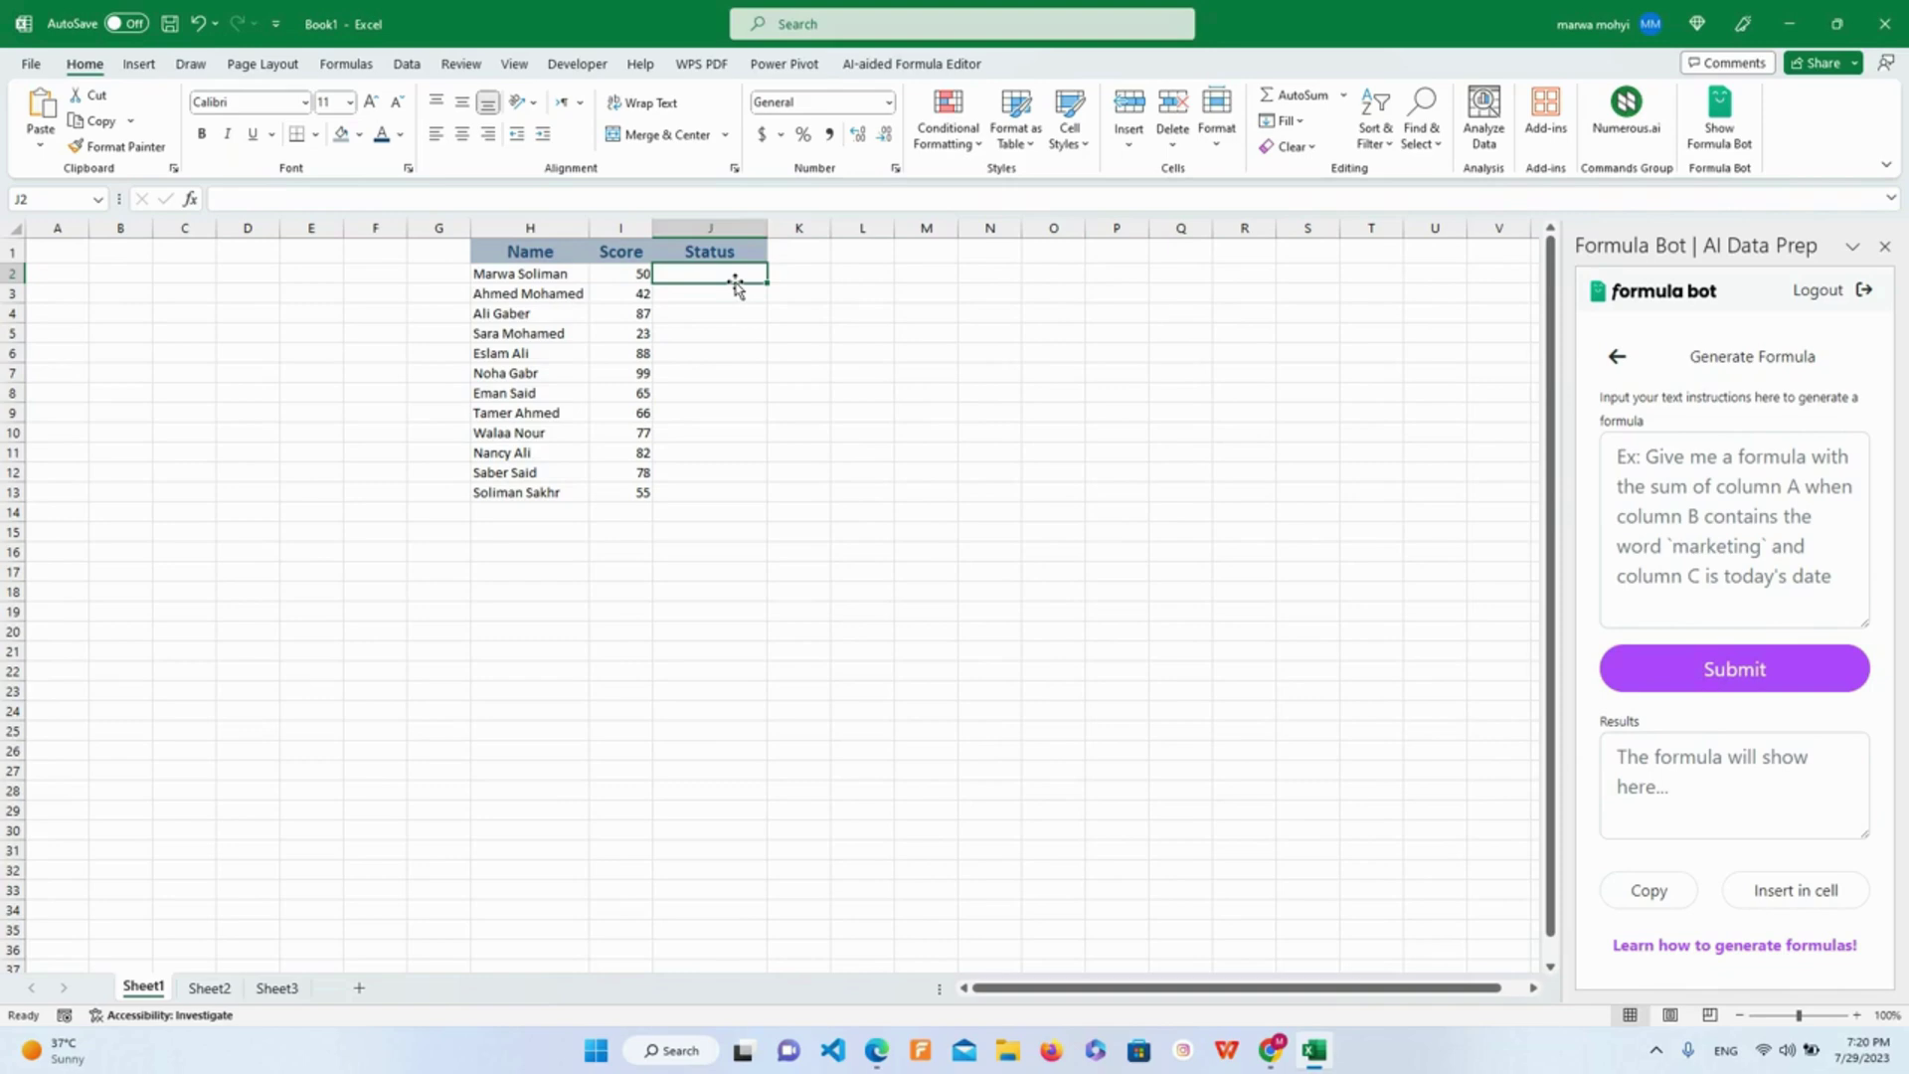
click(1685, 467)
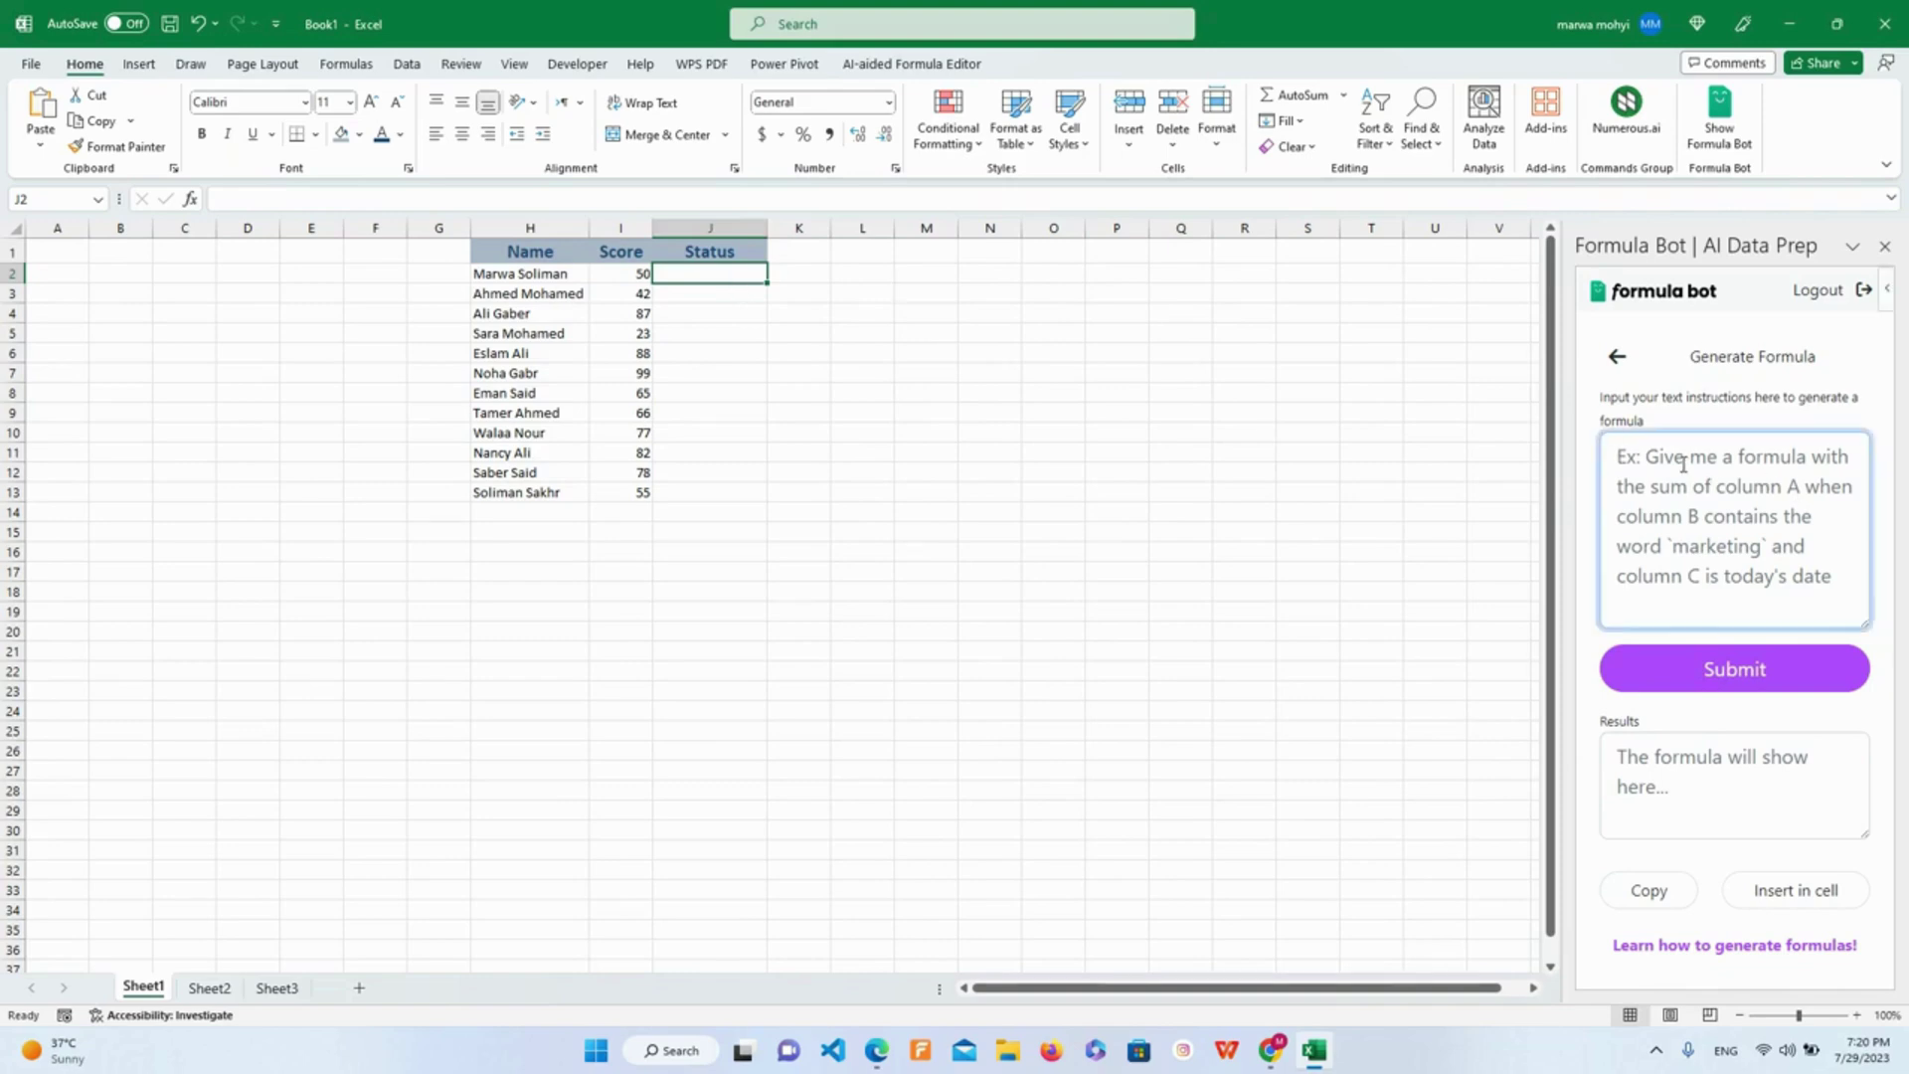
text(if)
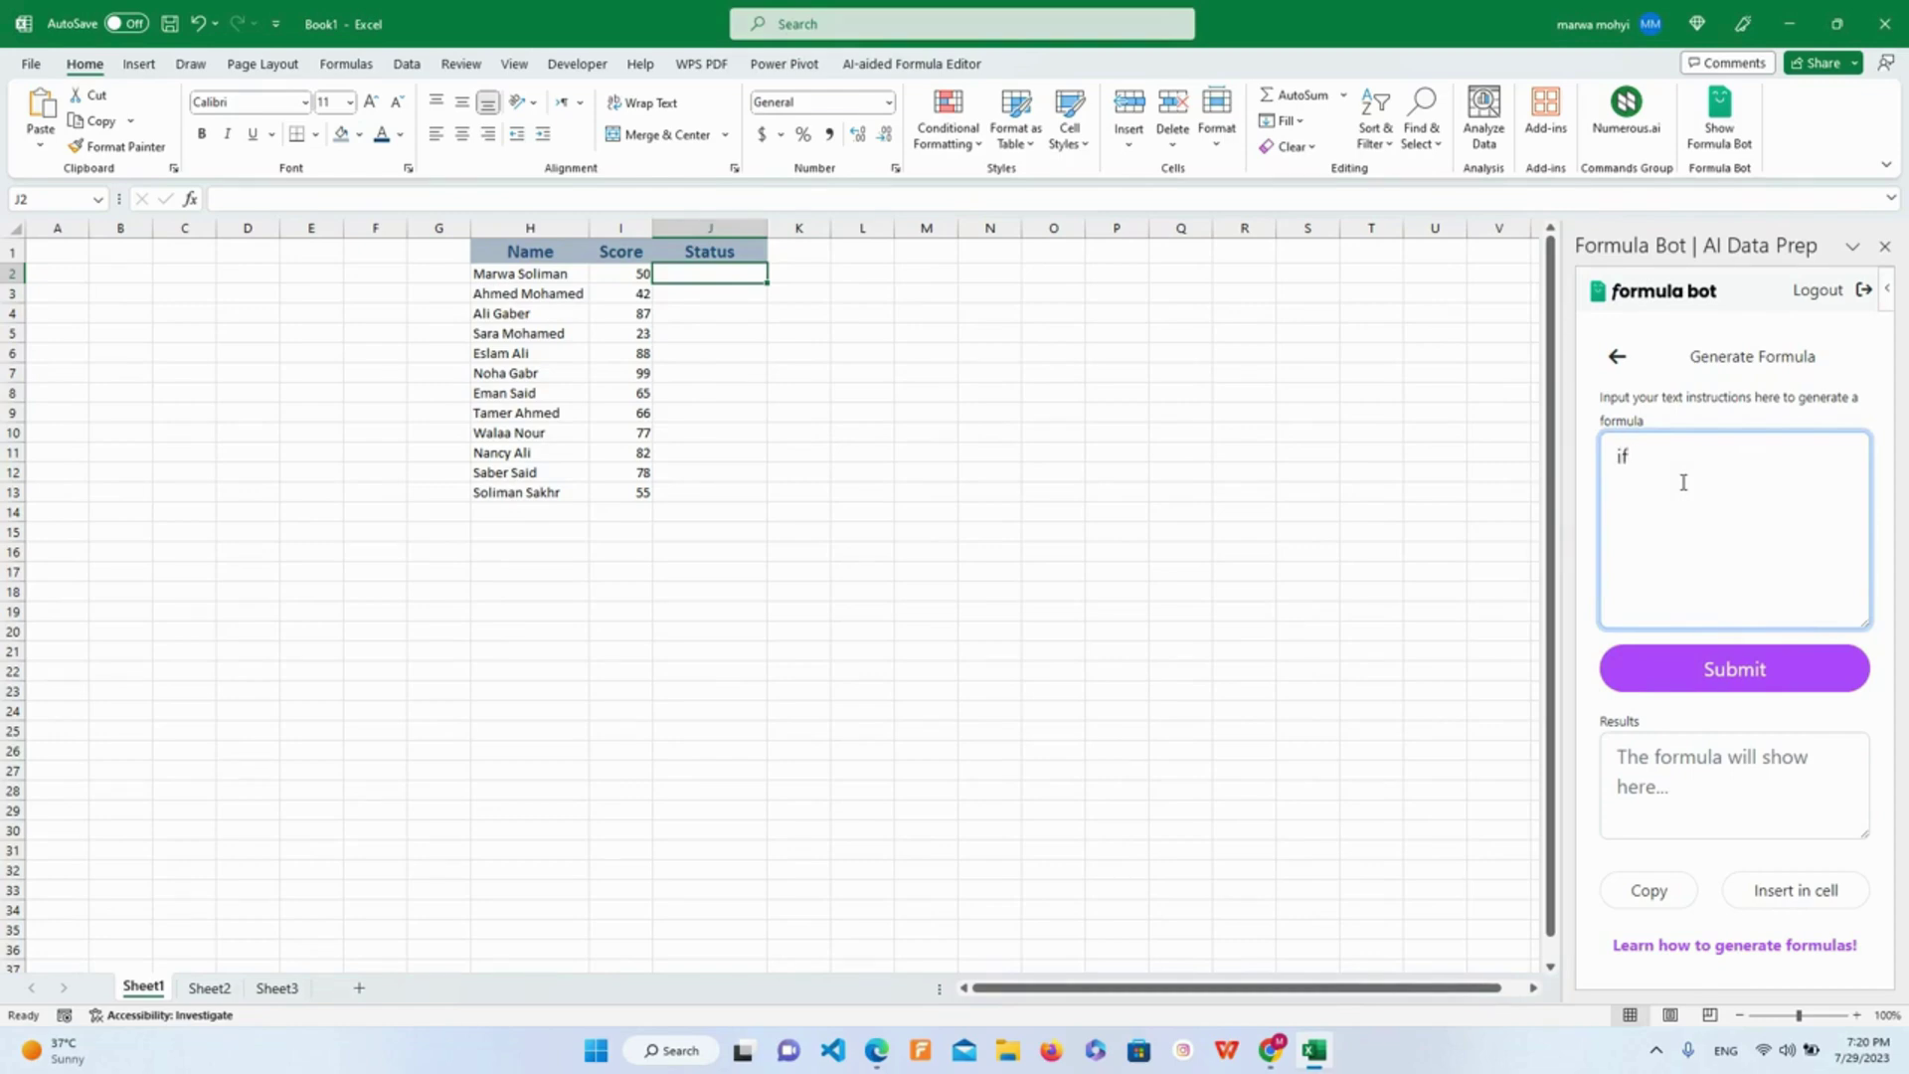
text( score in)
click(623, 275)
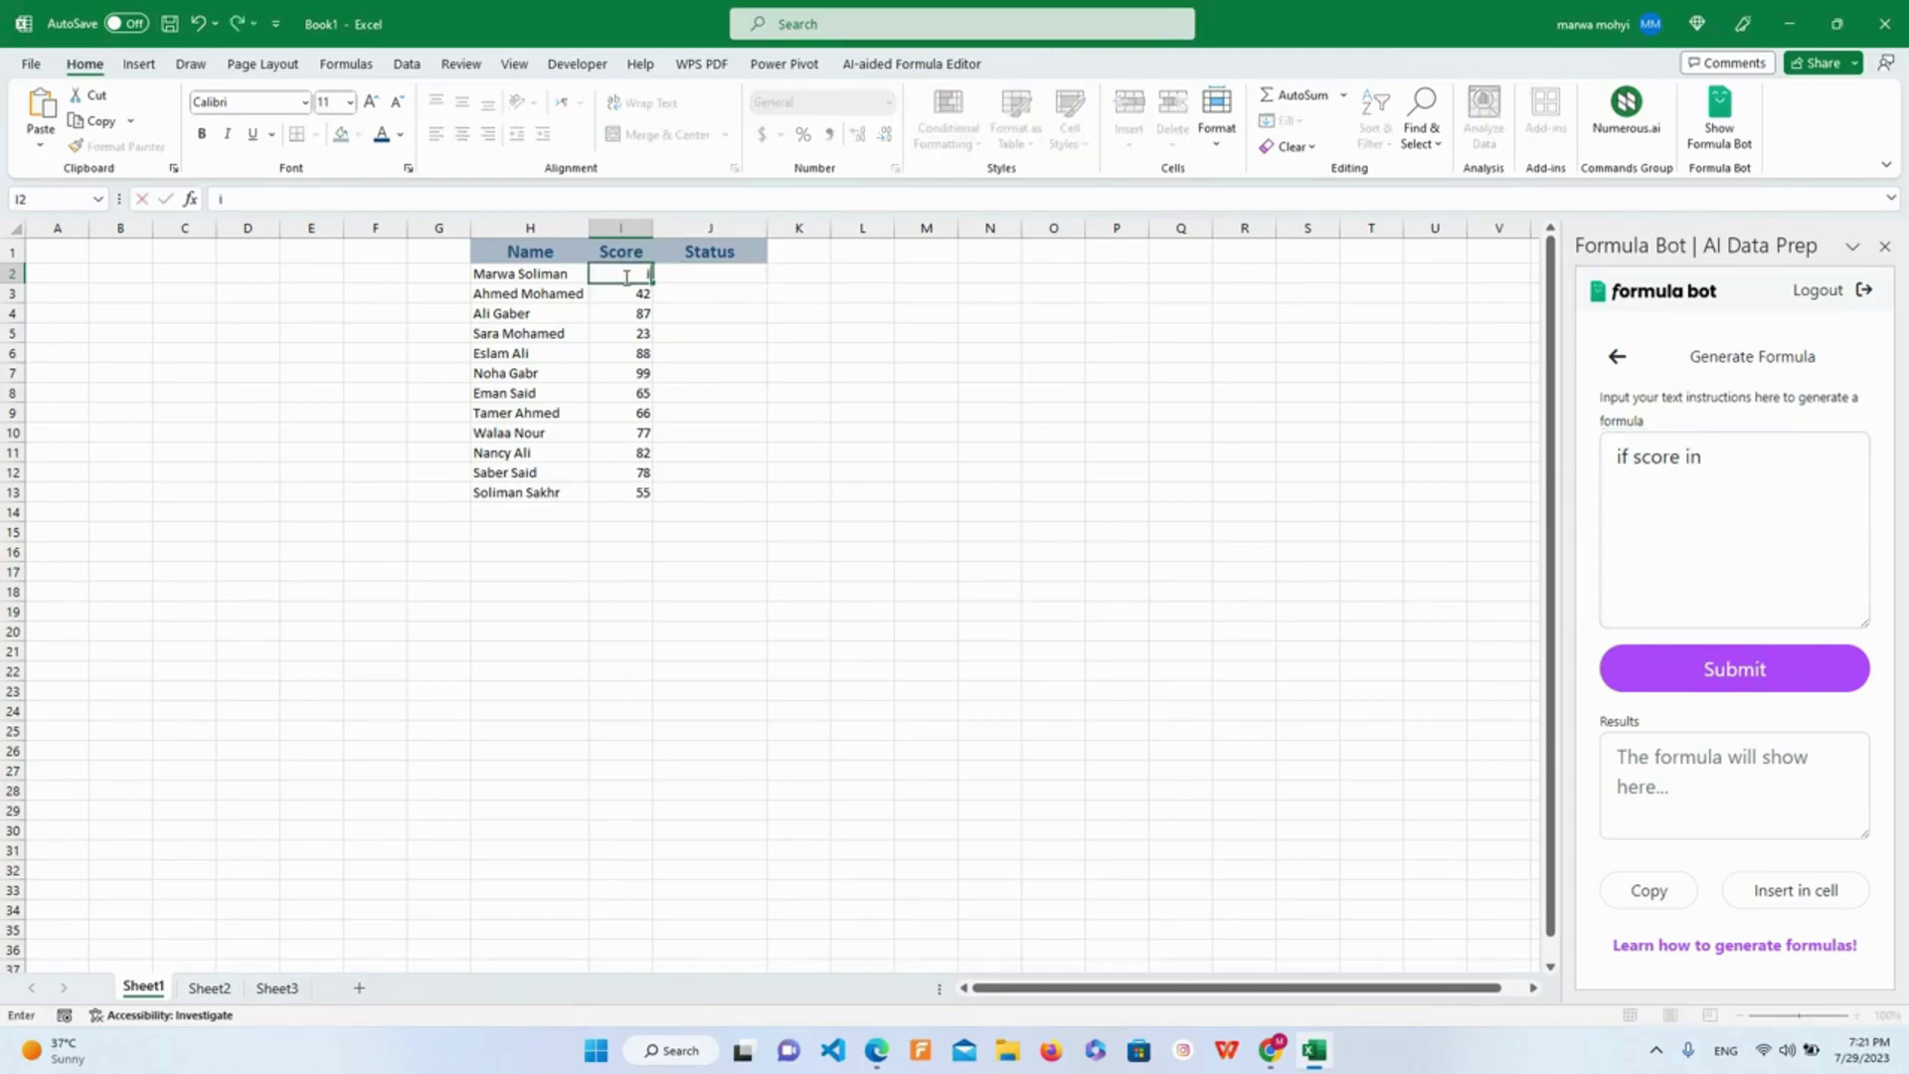
click(1719, 484)
text(i2)
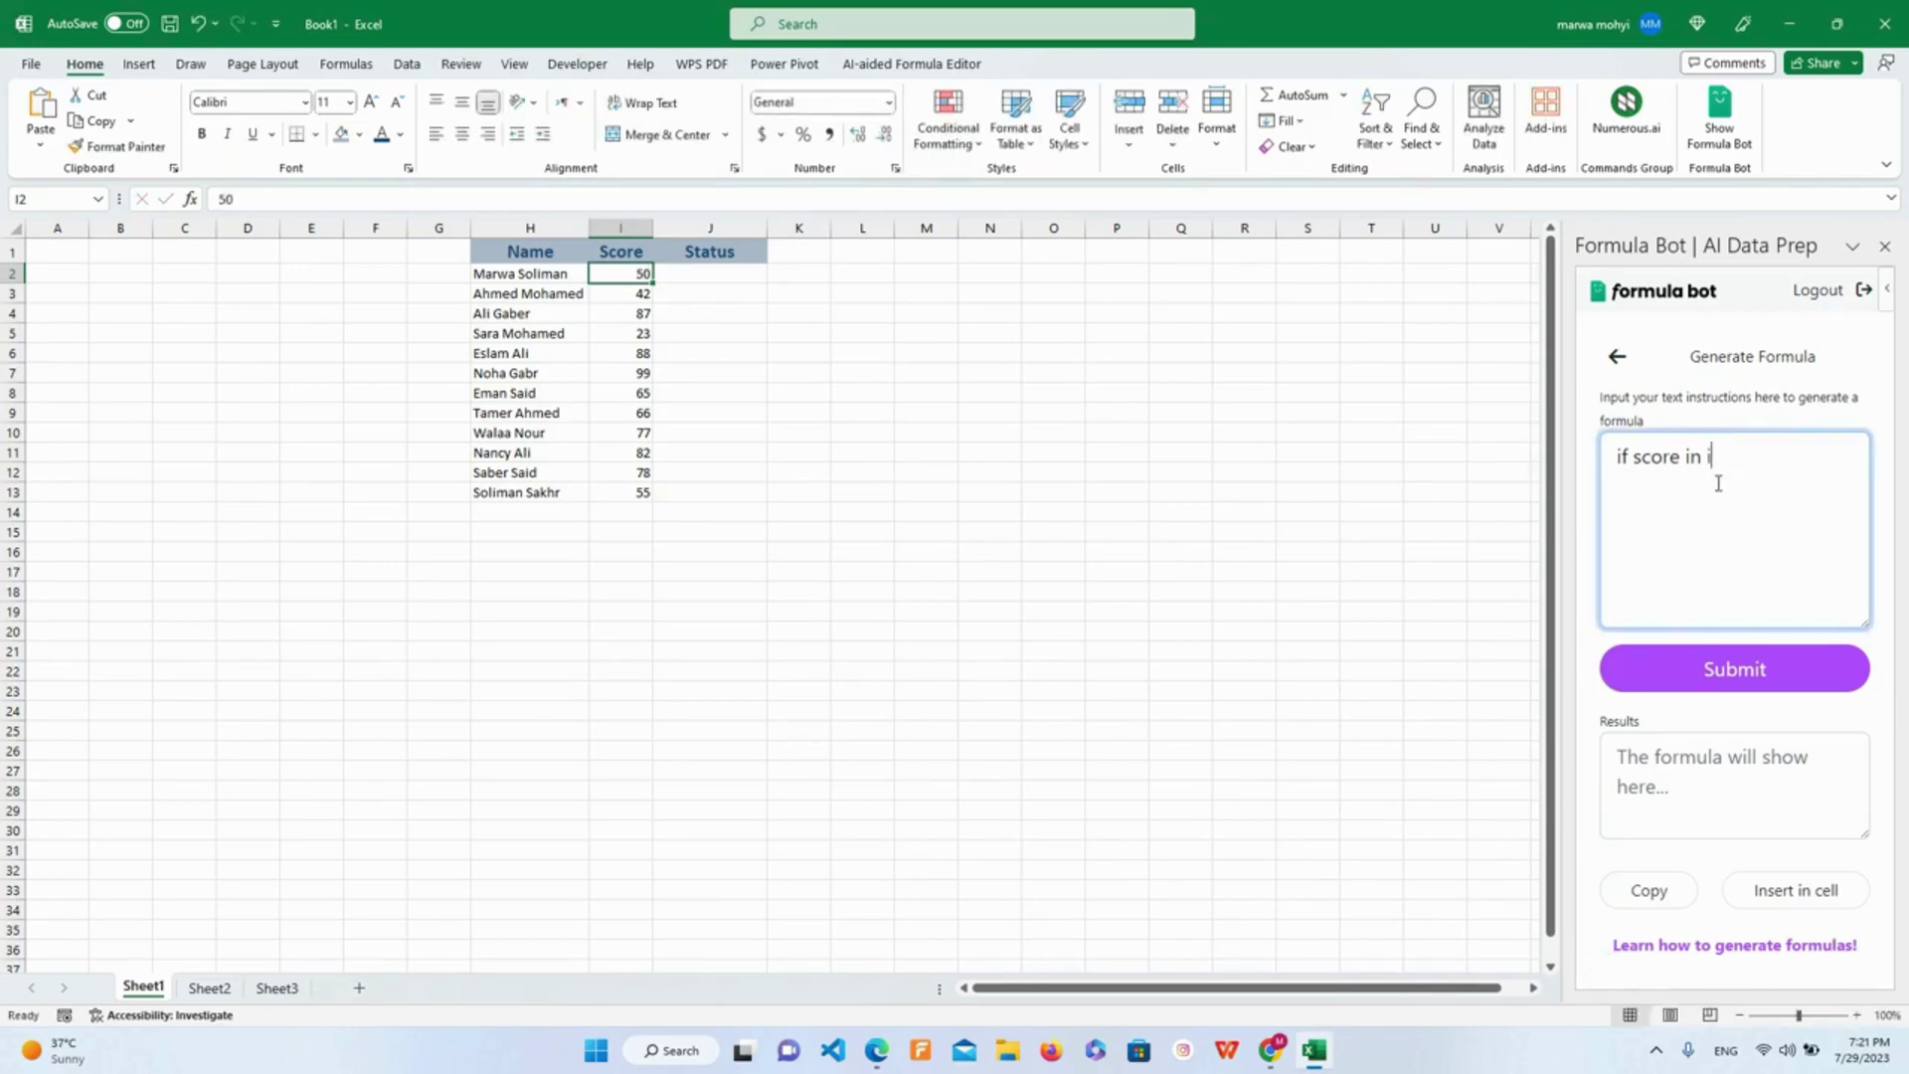
text(is greater than or equal 50 so, J2 will pass if not it will be fail)
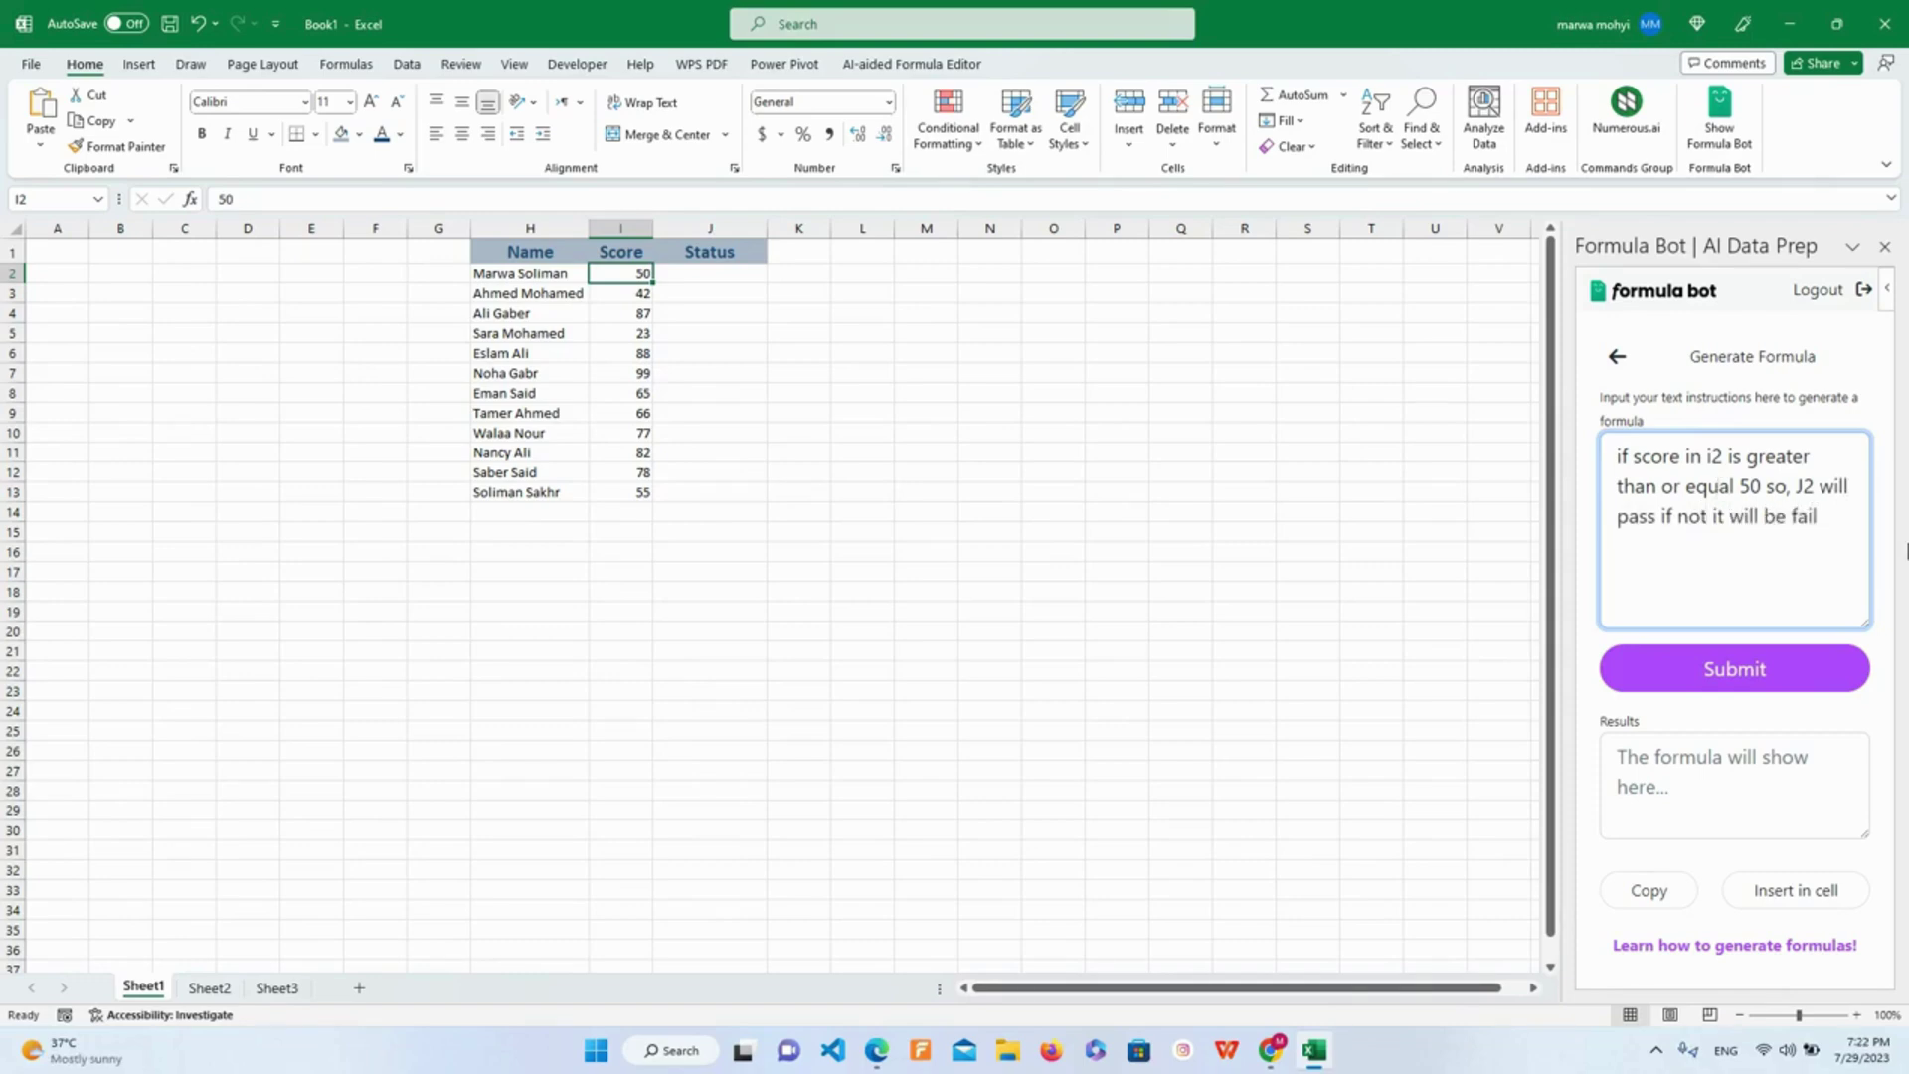
click(1790, 683)
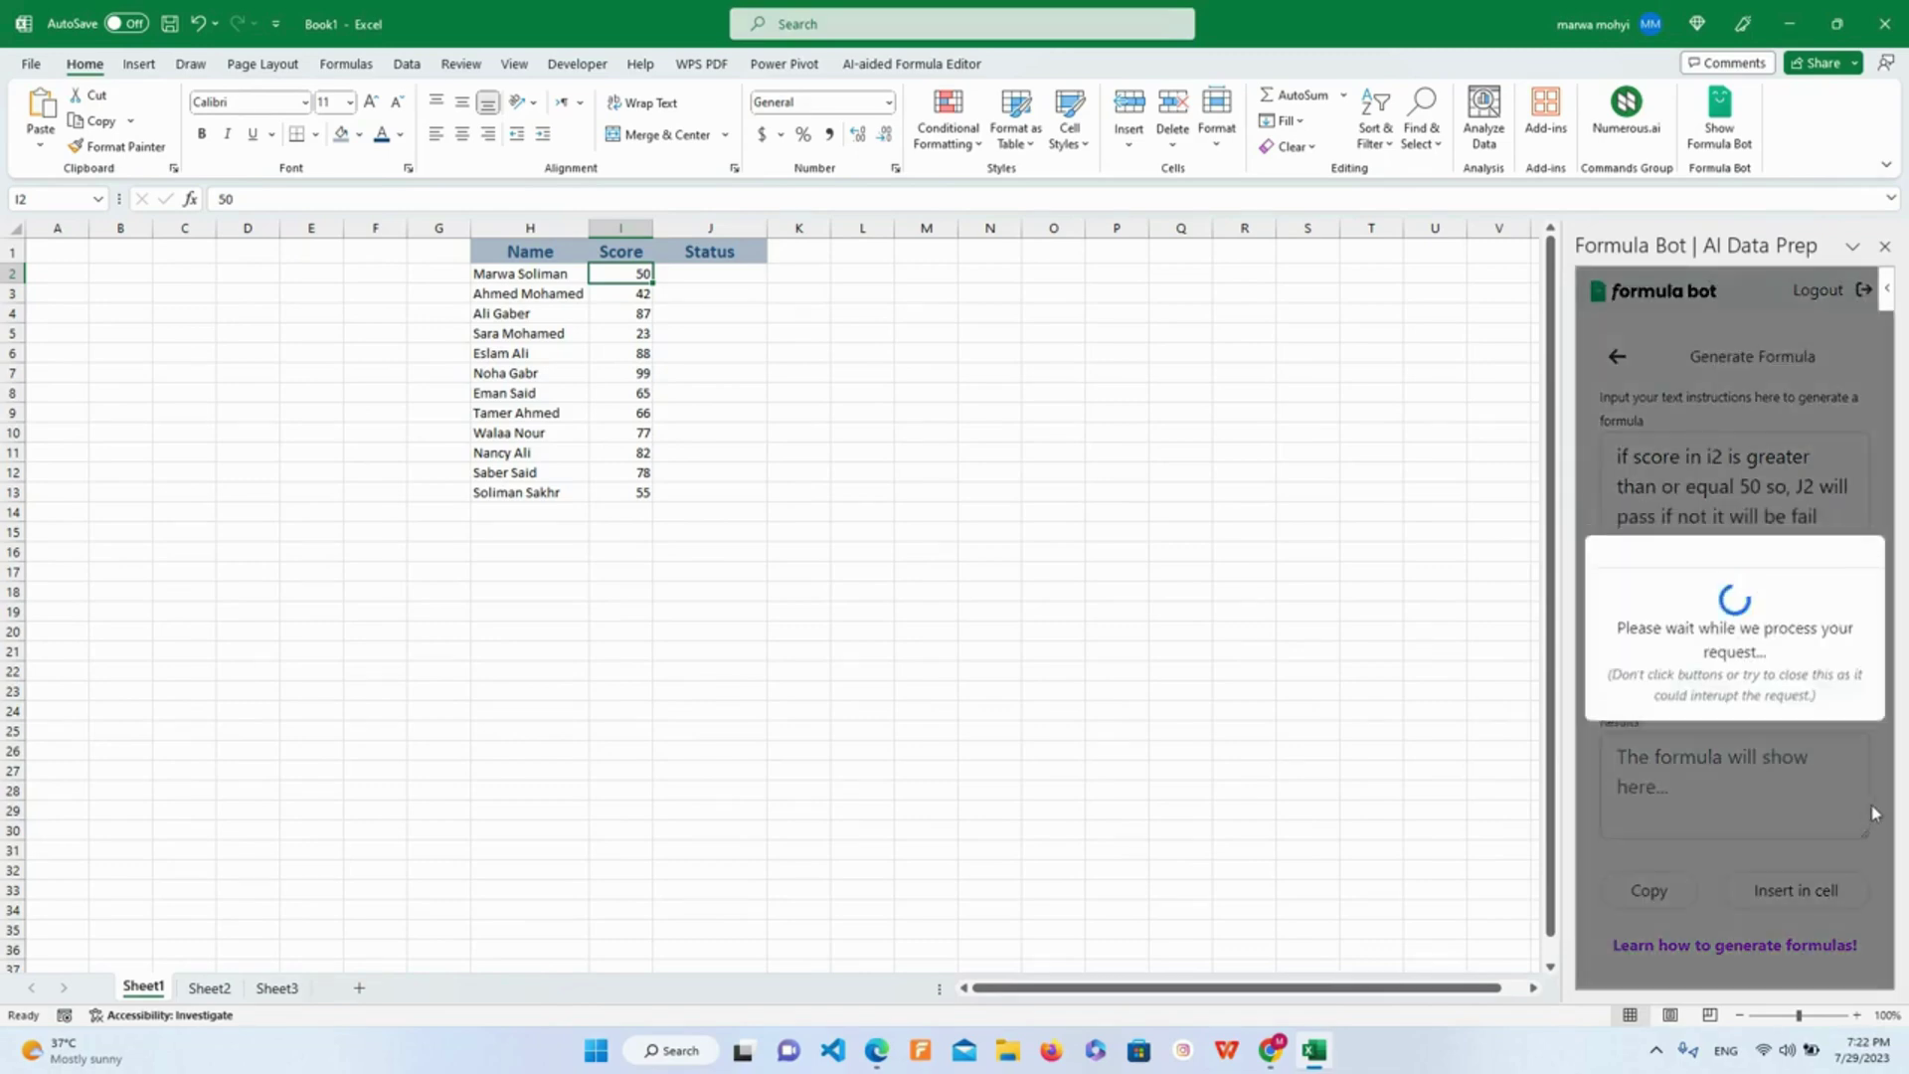
Step: Copy the generated formula =IF(I2>=50,"Pass","Fail") into cell J2 and fill it down the Status column to J13
drag(1849, 766, 1692, 848)
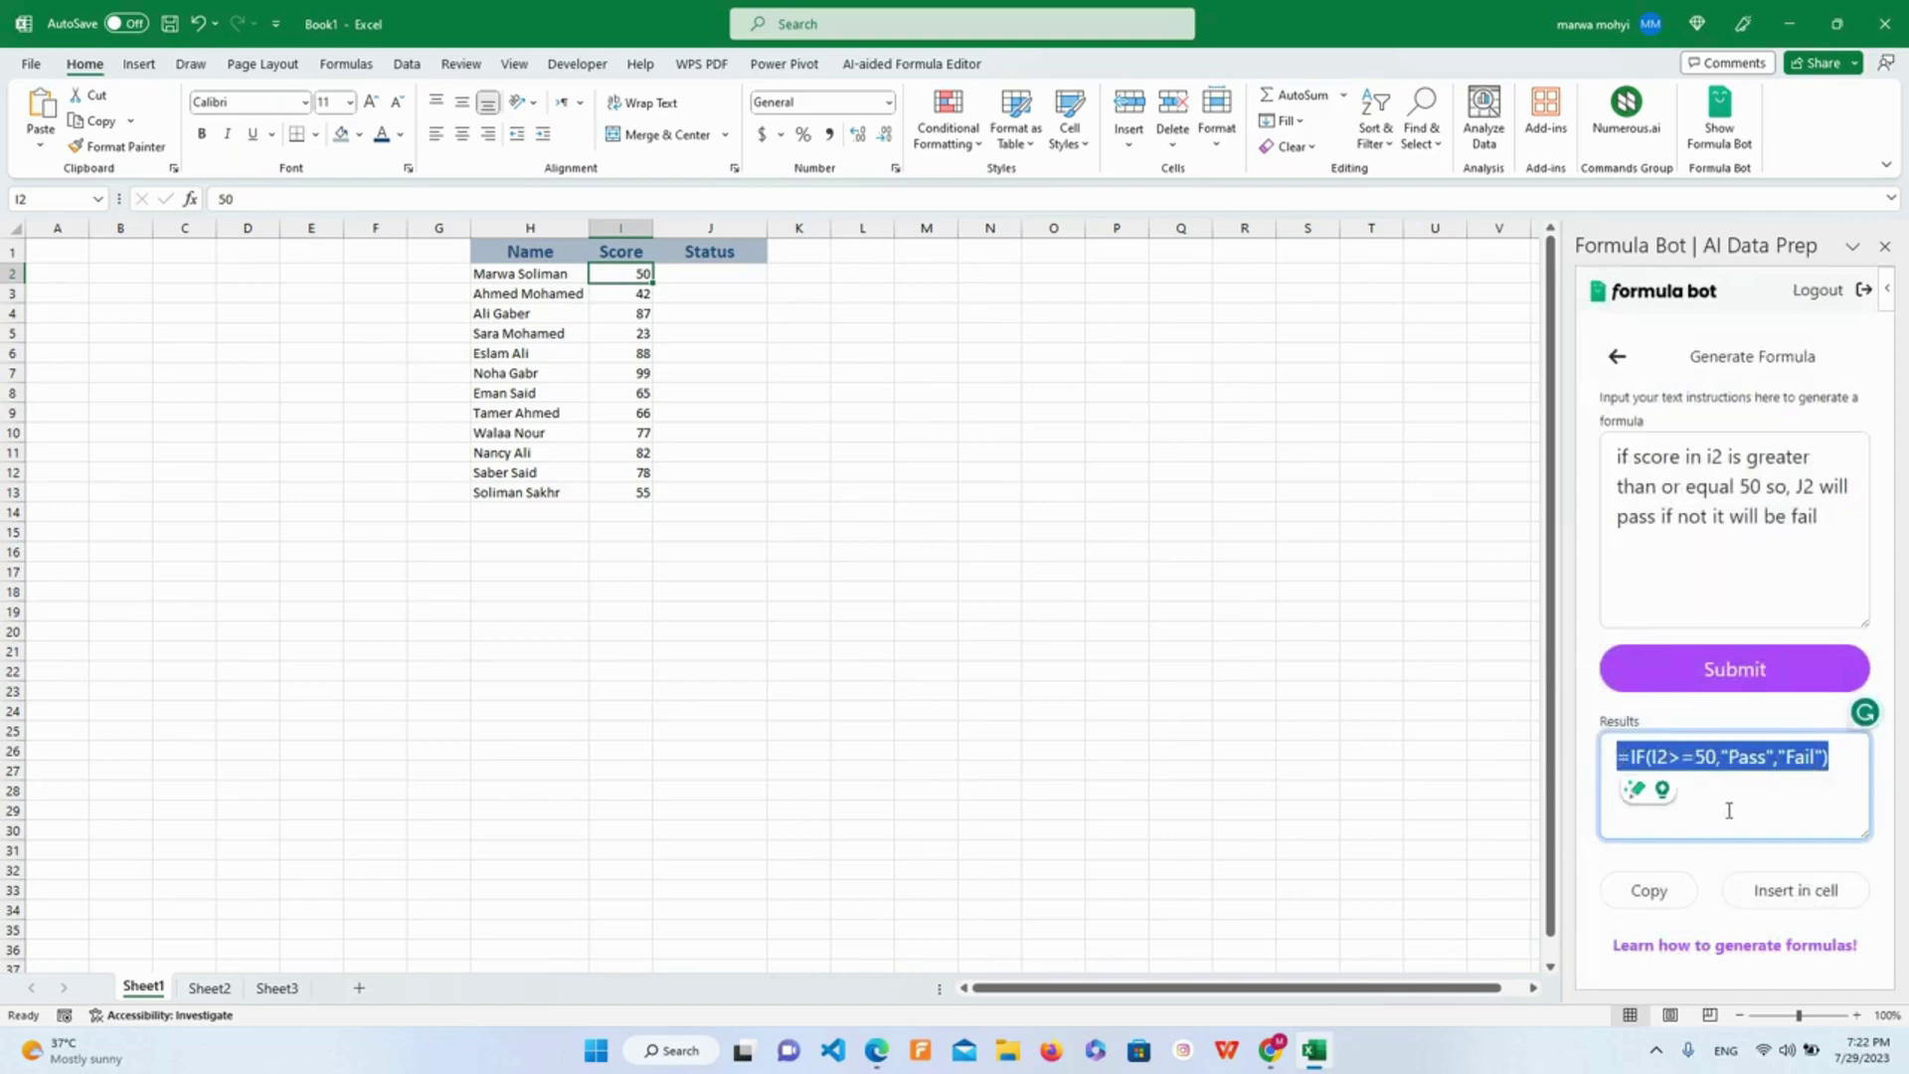
click(1760, 581)
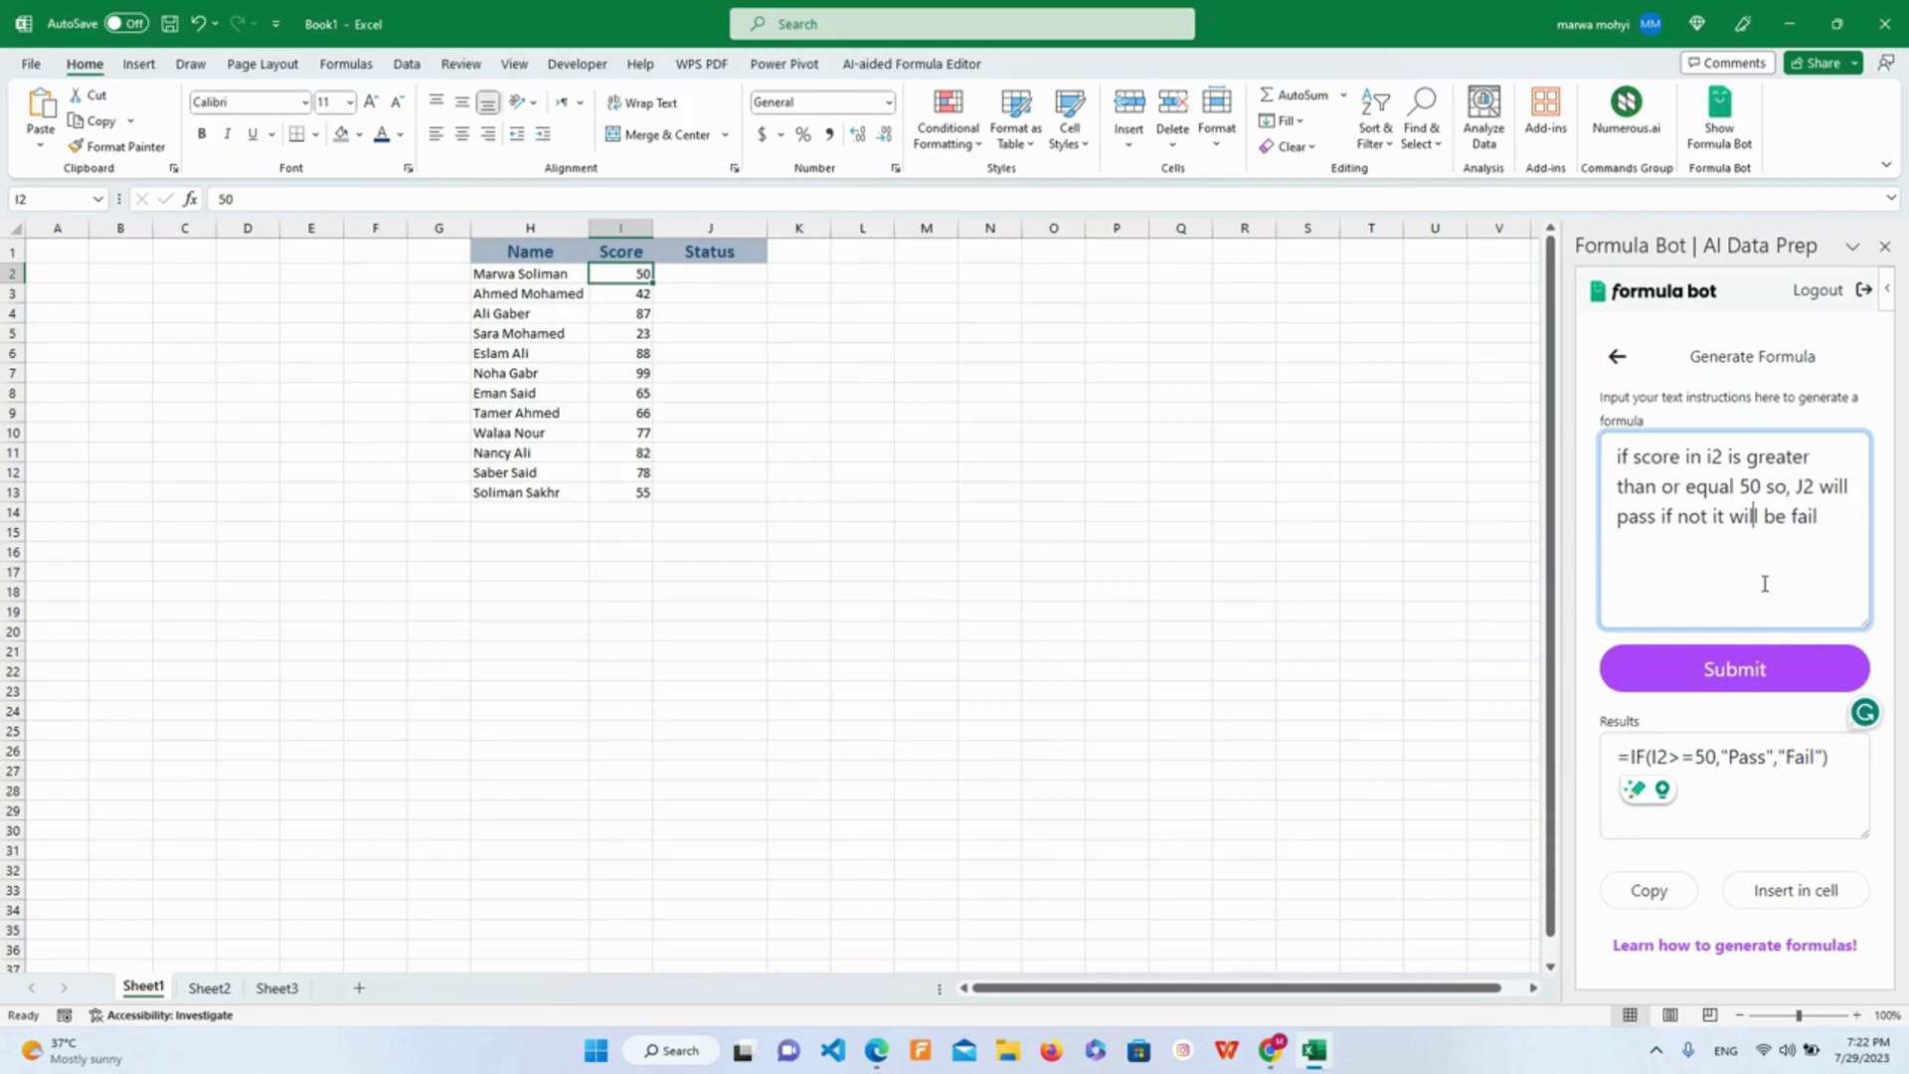
click(1654, 898)
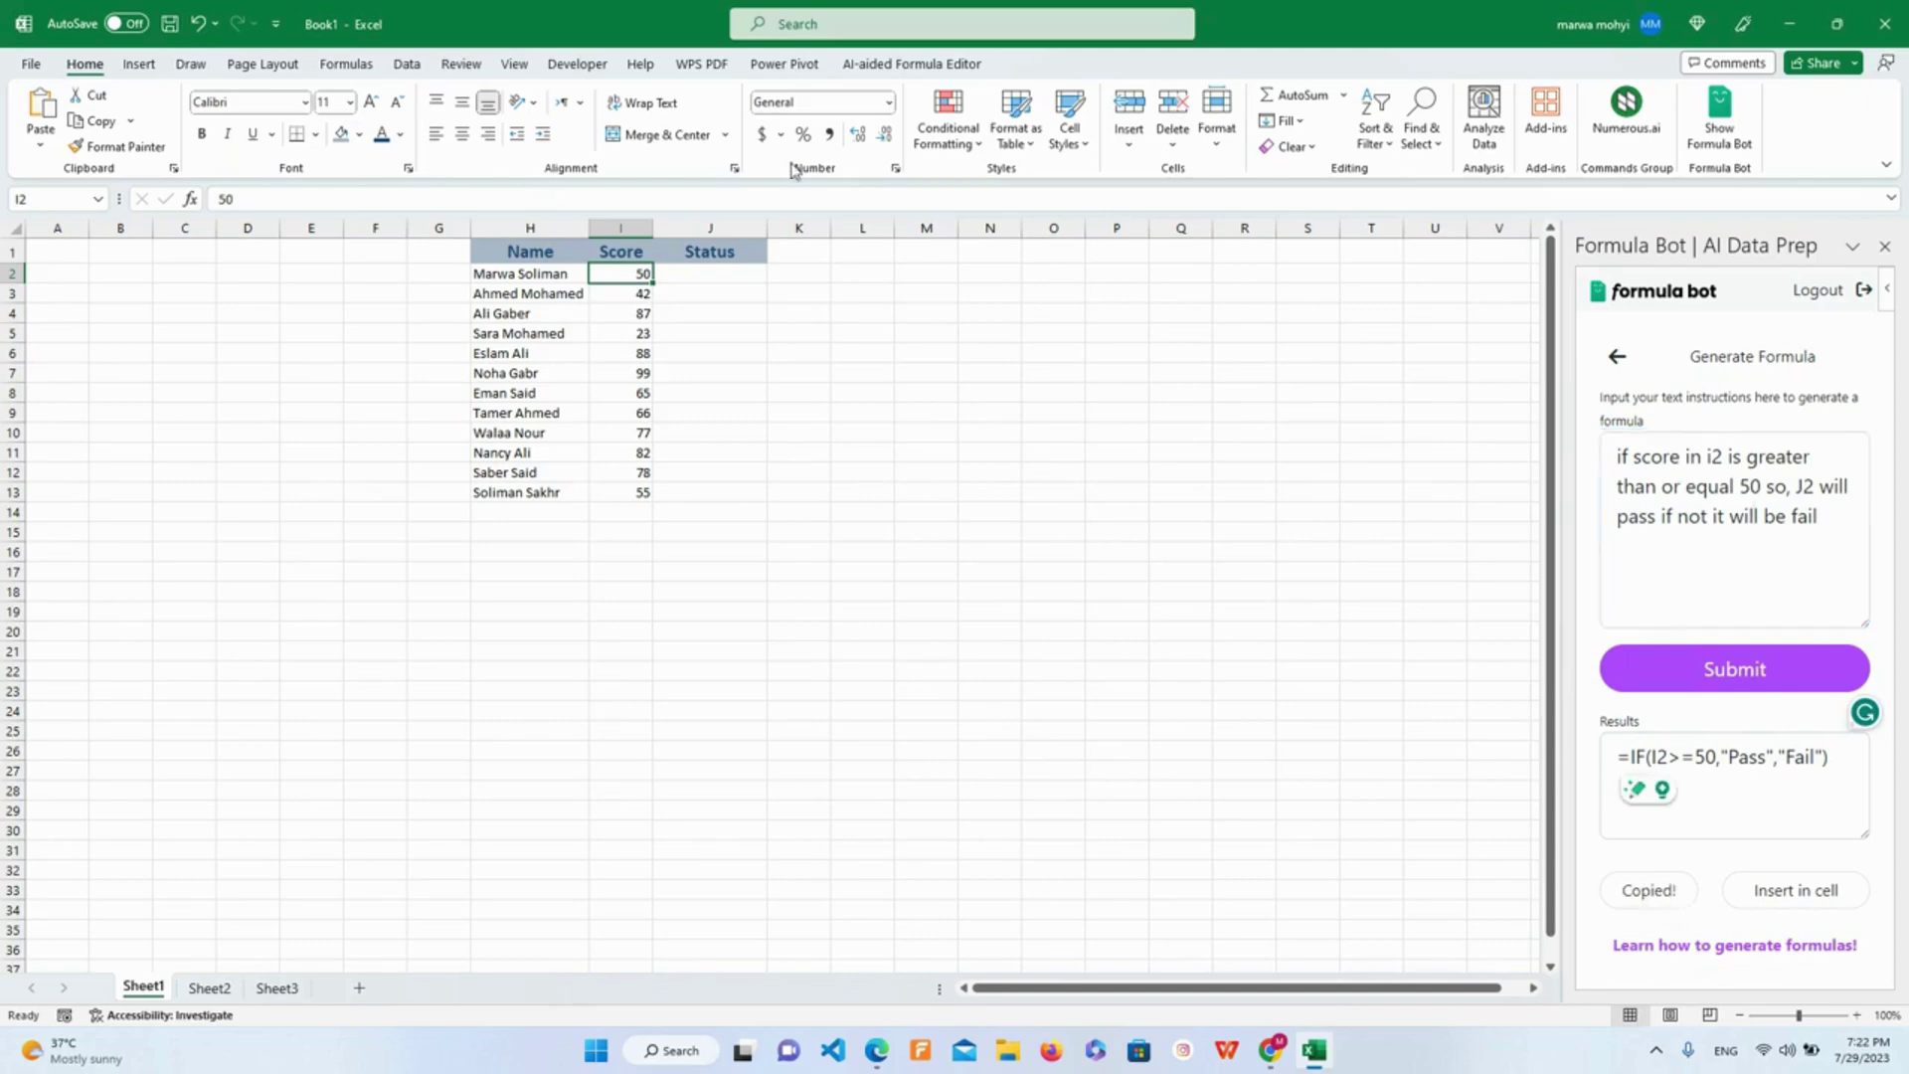
click(755, 274)
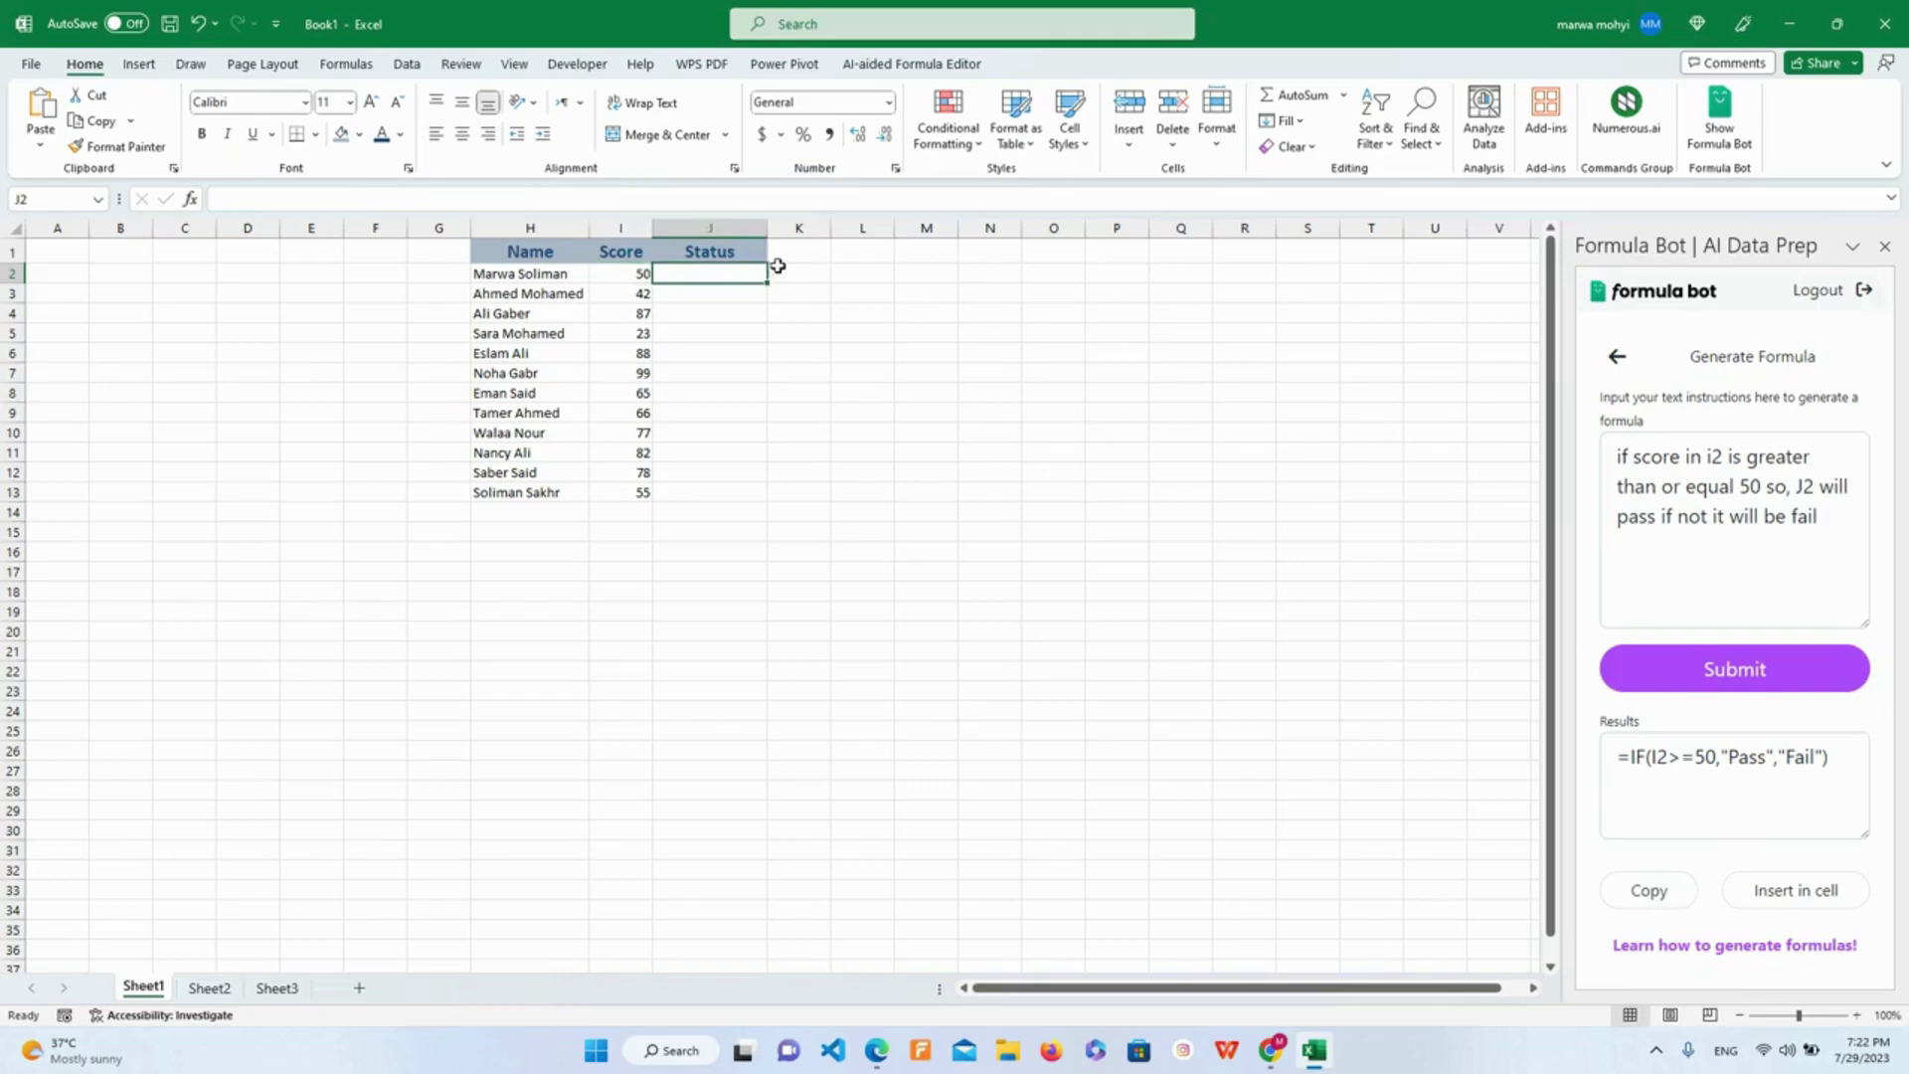
key(ctrl+v)
click(756, 301)
click(733, 272)
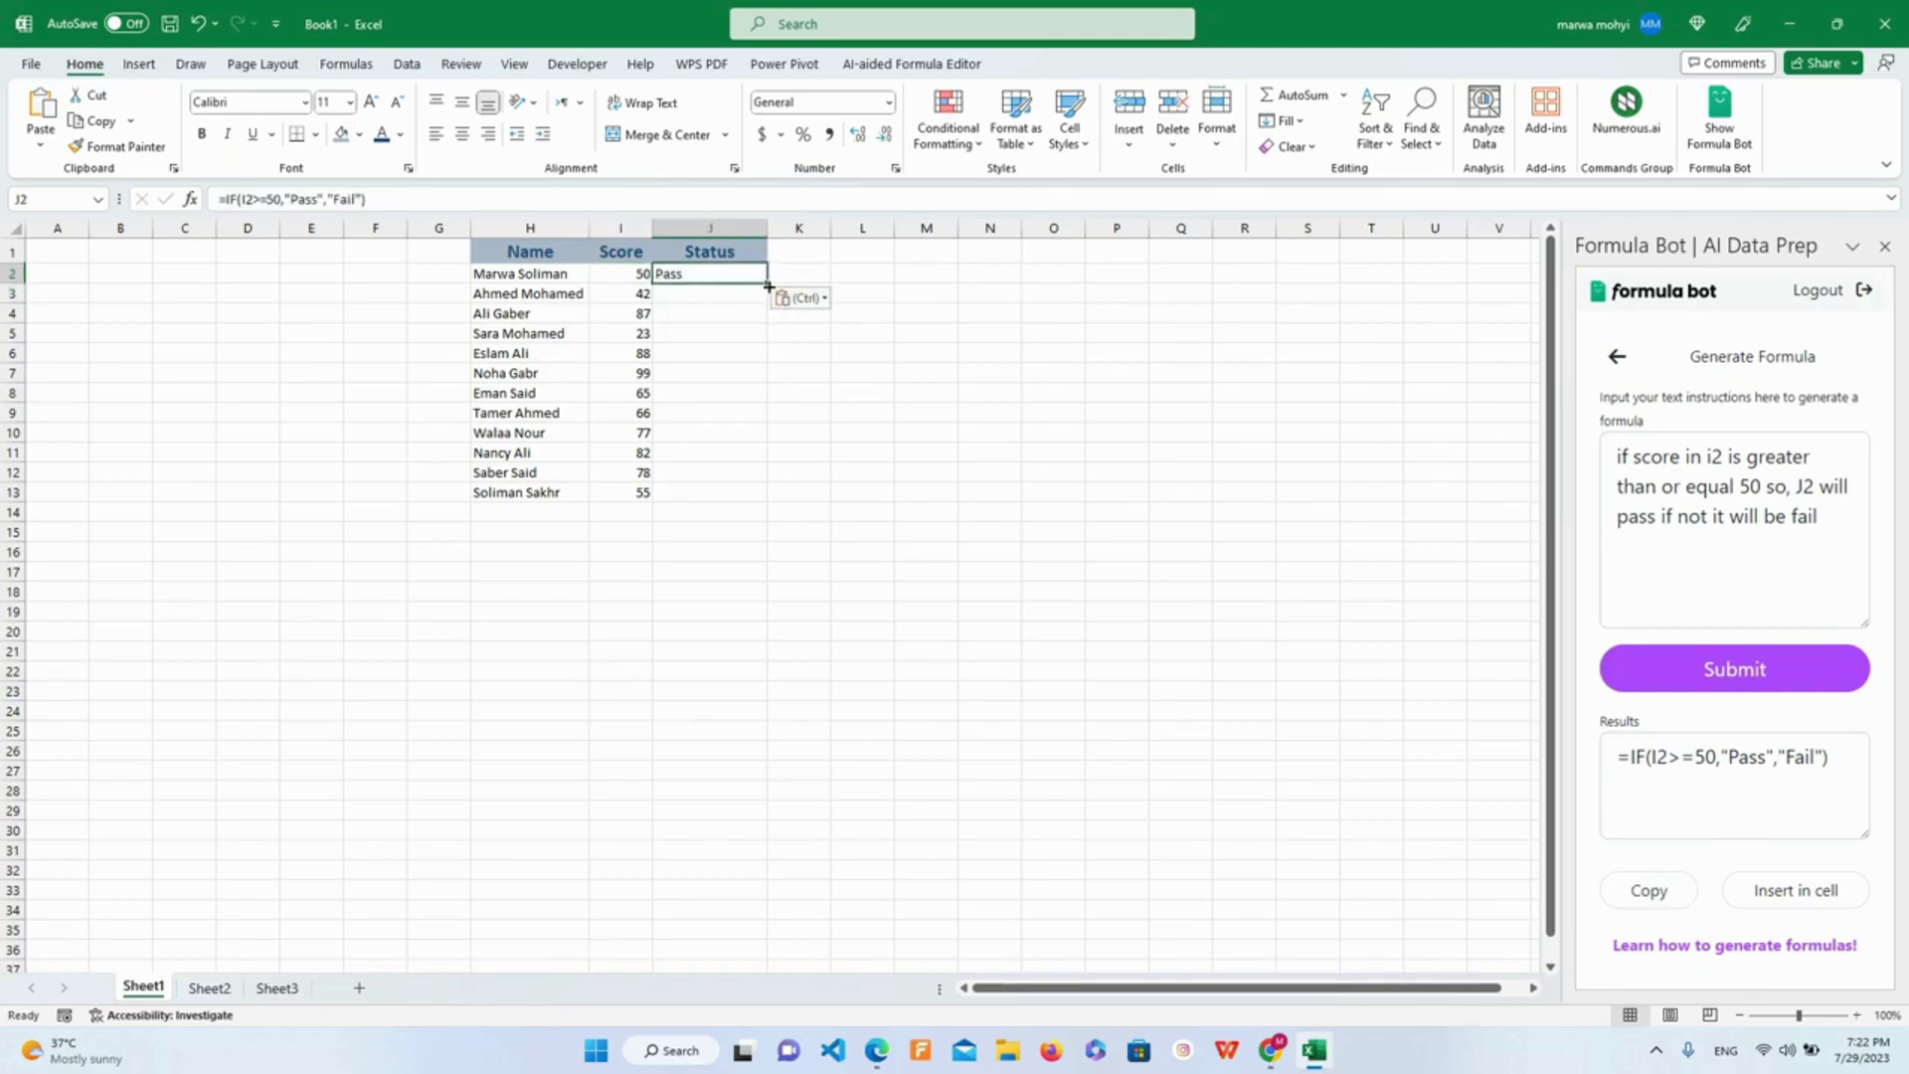
drag(766, 285, 766, 504)
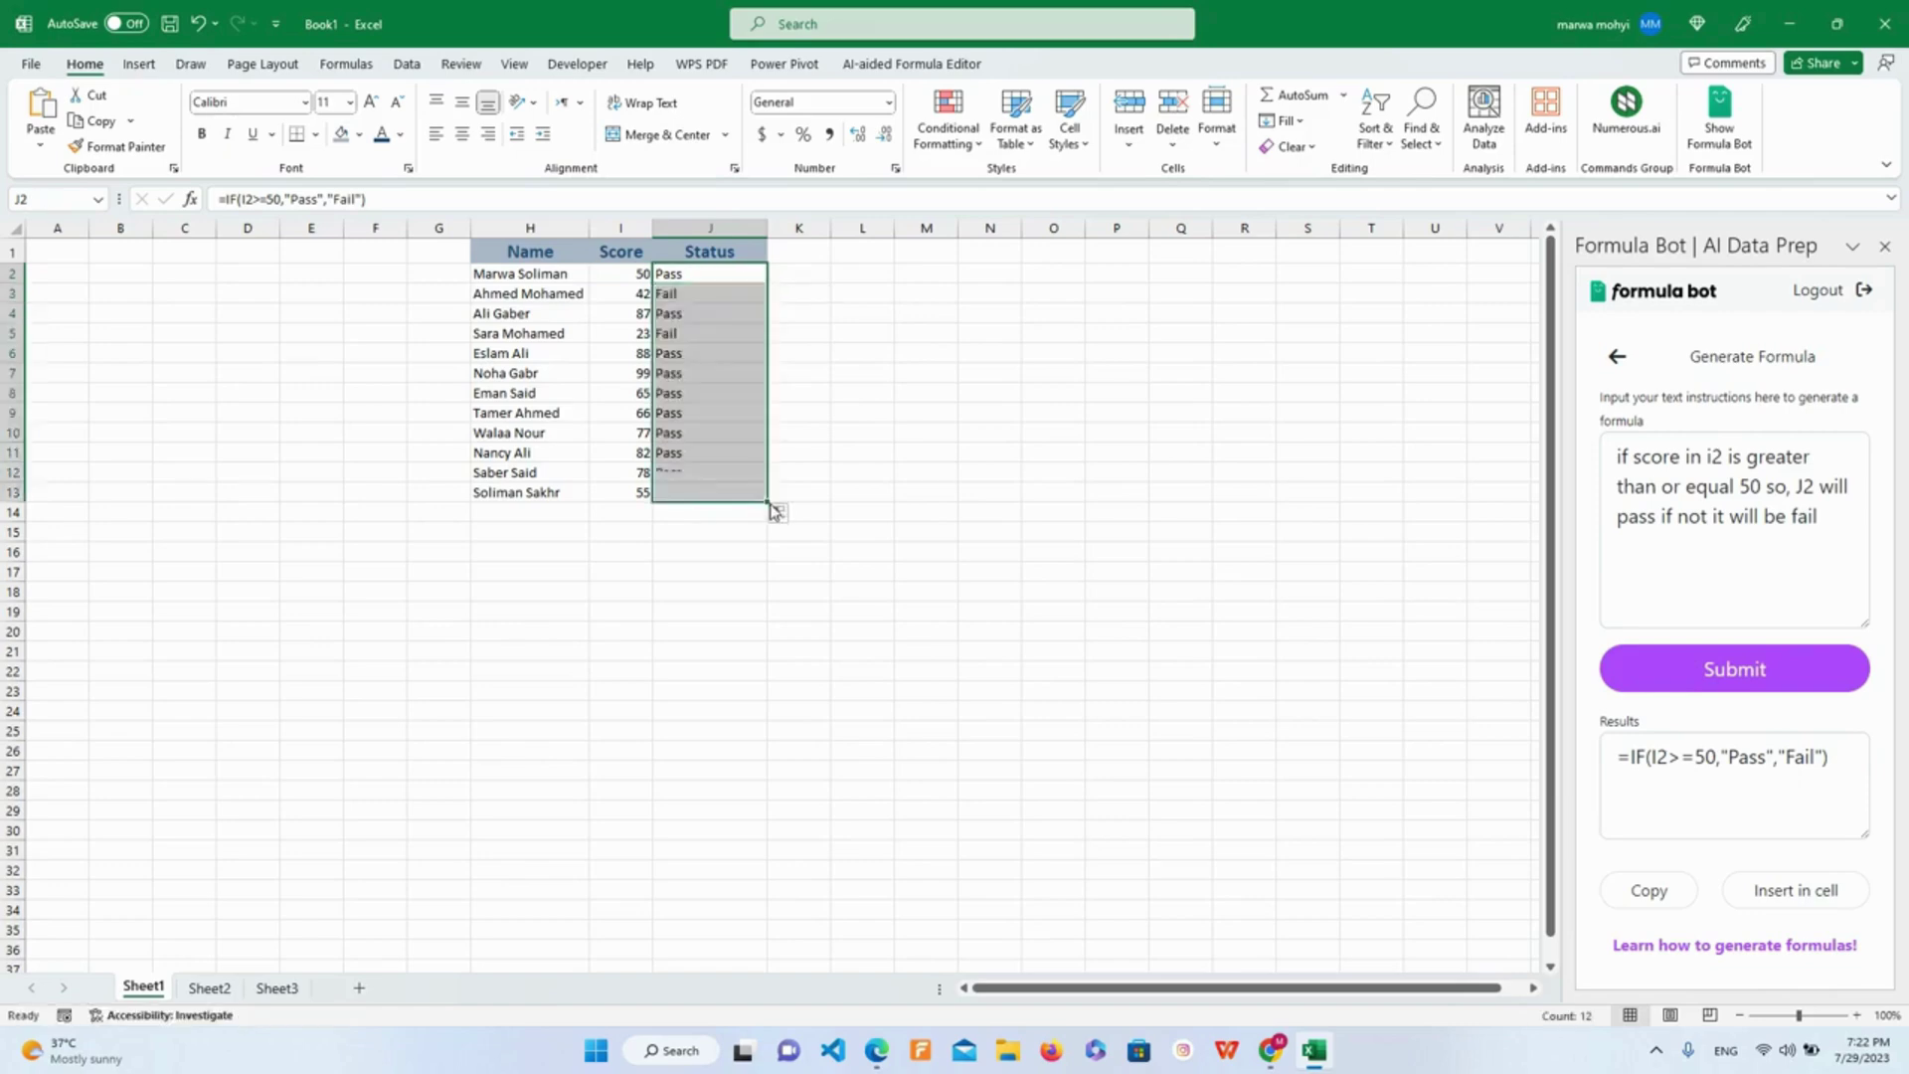
Step: Check the filled formulas in several Status cells between J2 and J12 against the neighbouring scores
click(746, 474)
click(701, 275)
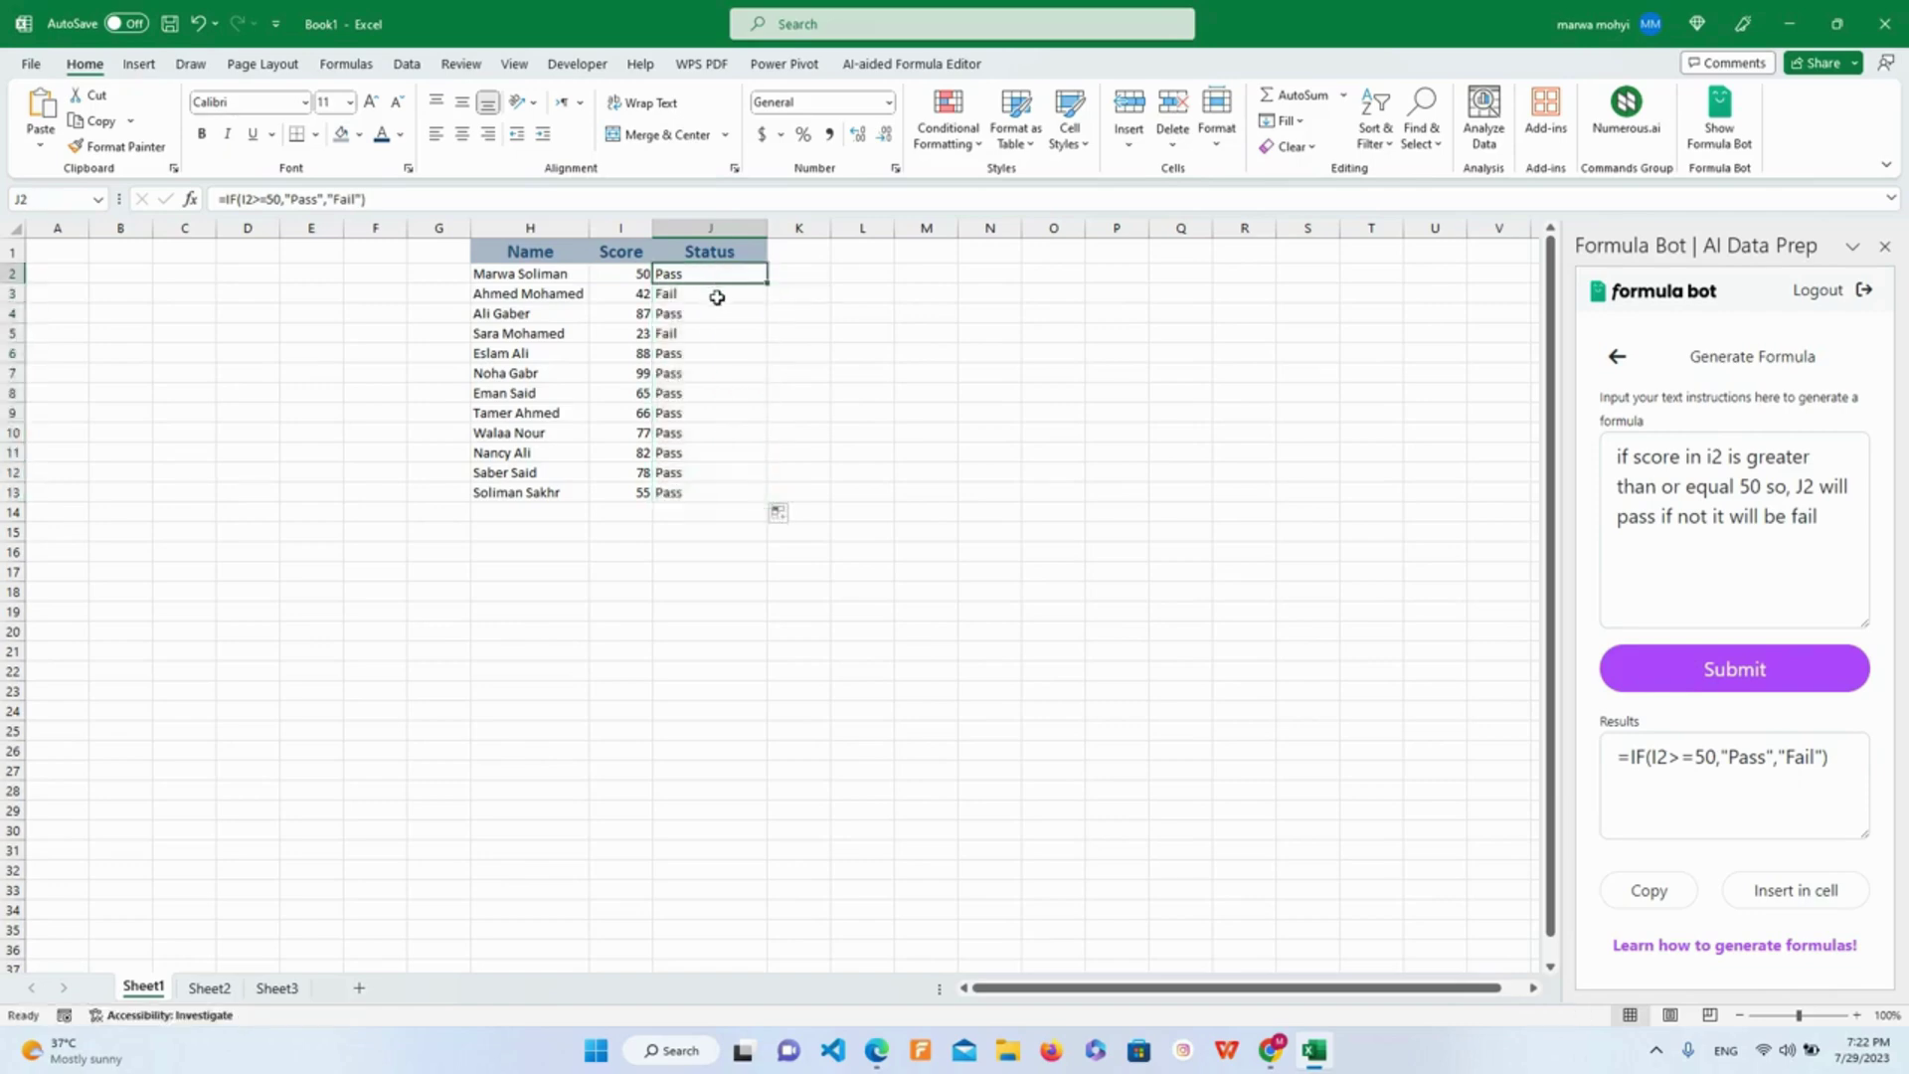
click(705, 297)
click(712, 317)
click(716, 338)
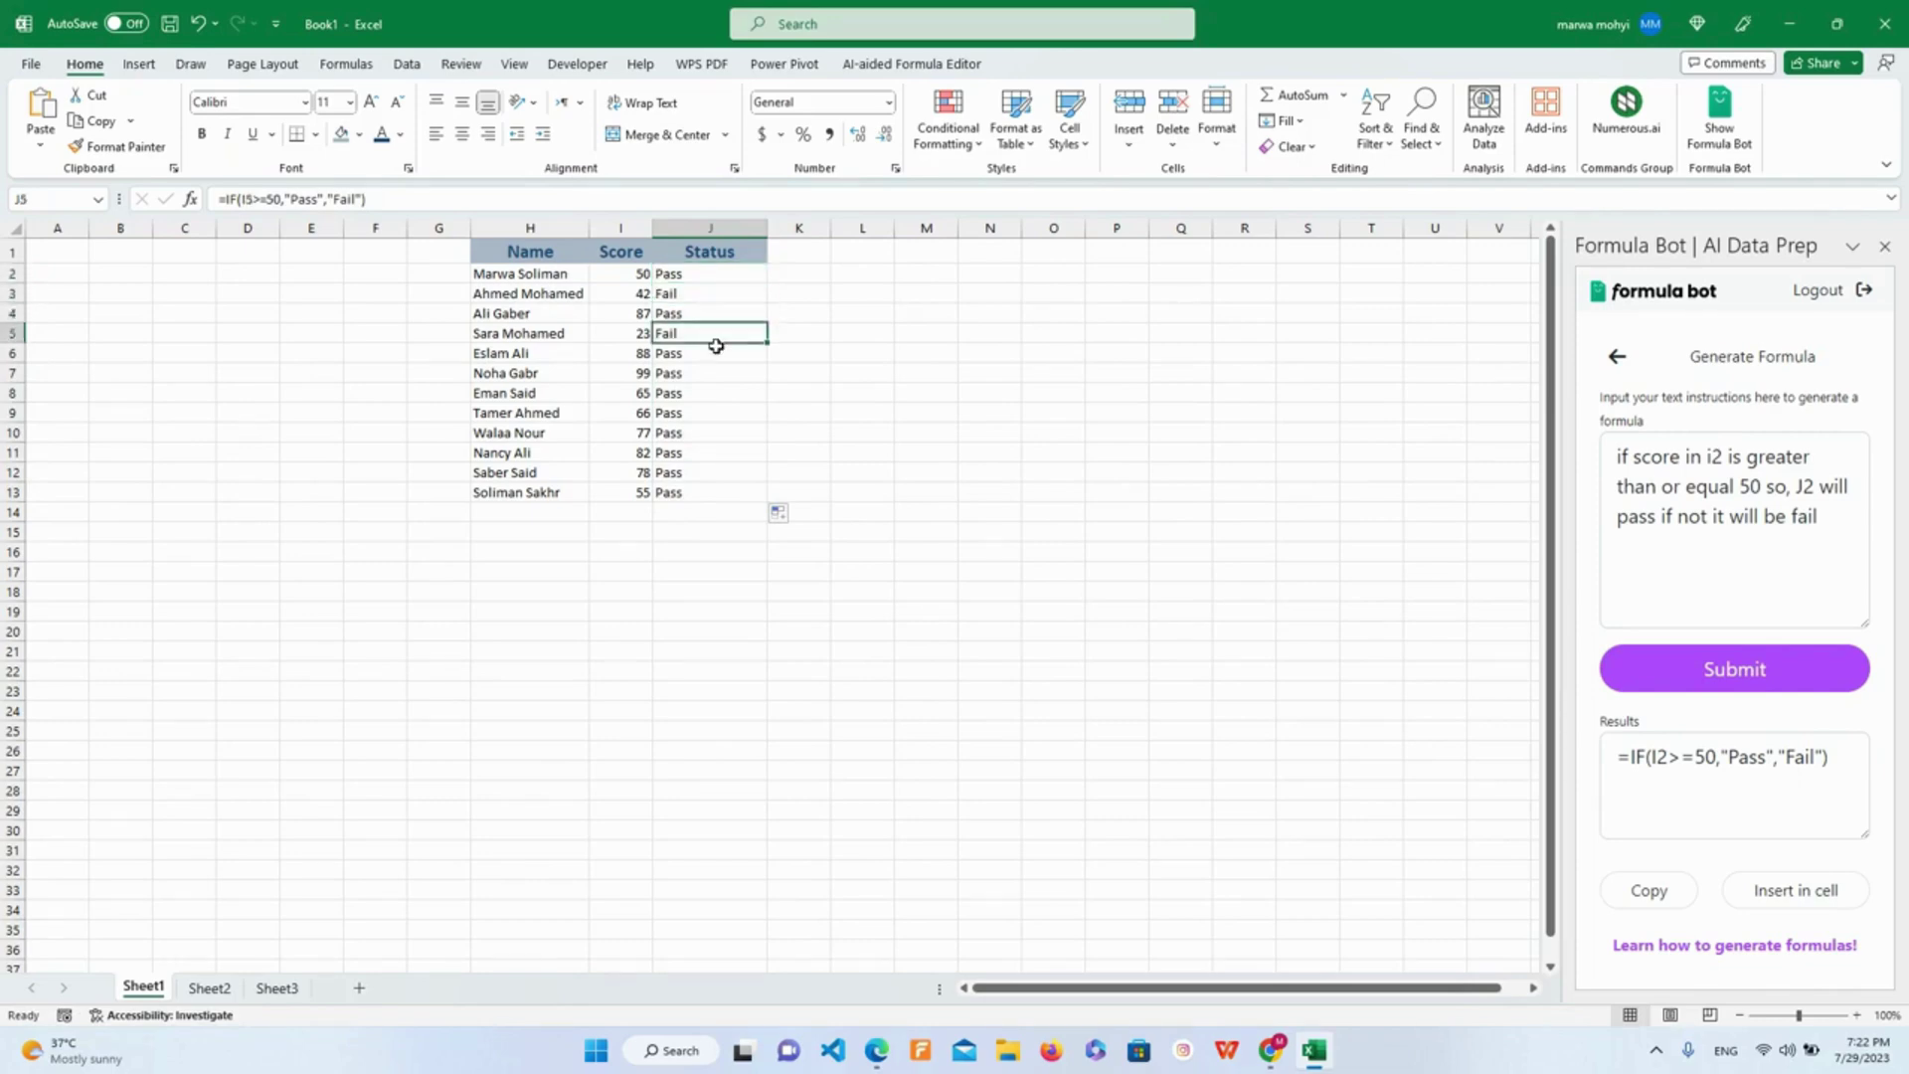
click(720, 355)
click(718, 393)
click(664, 473)
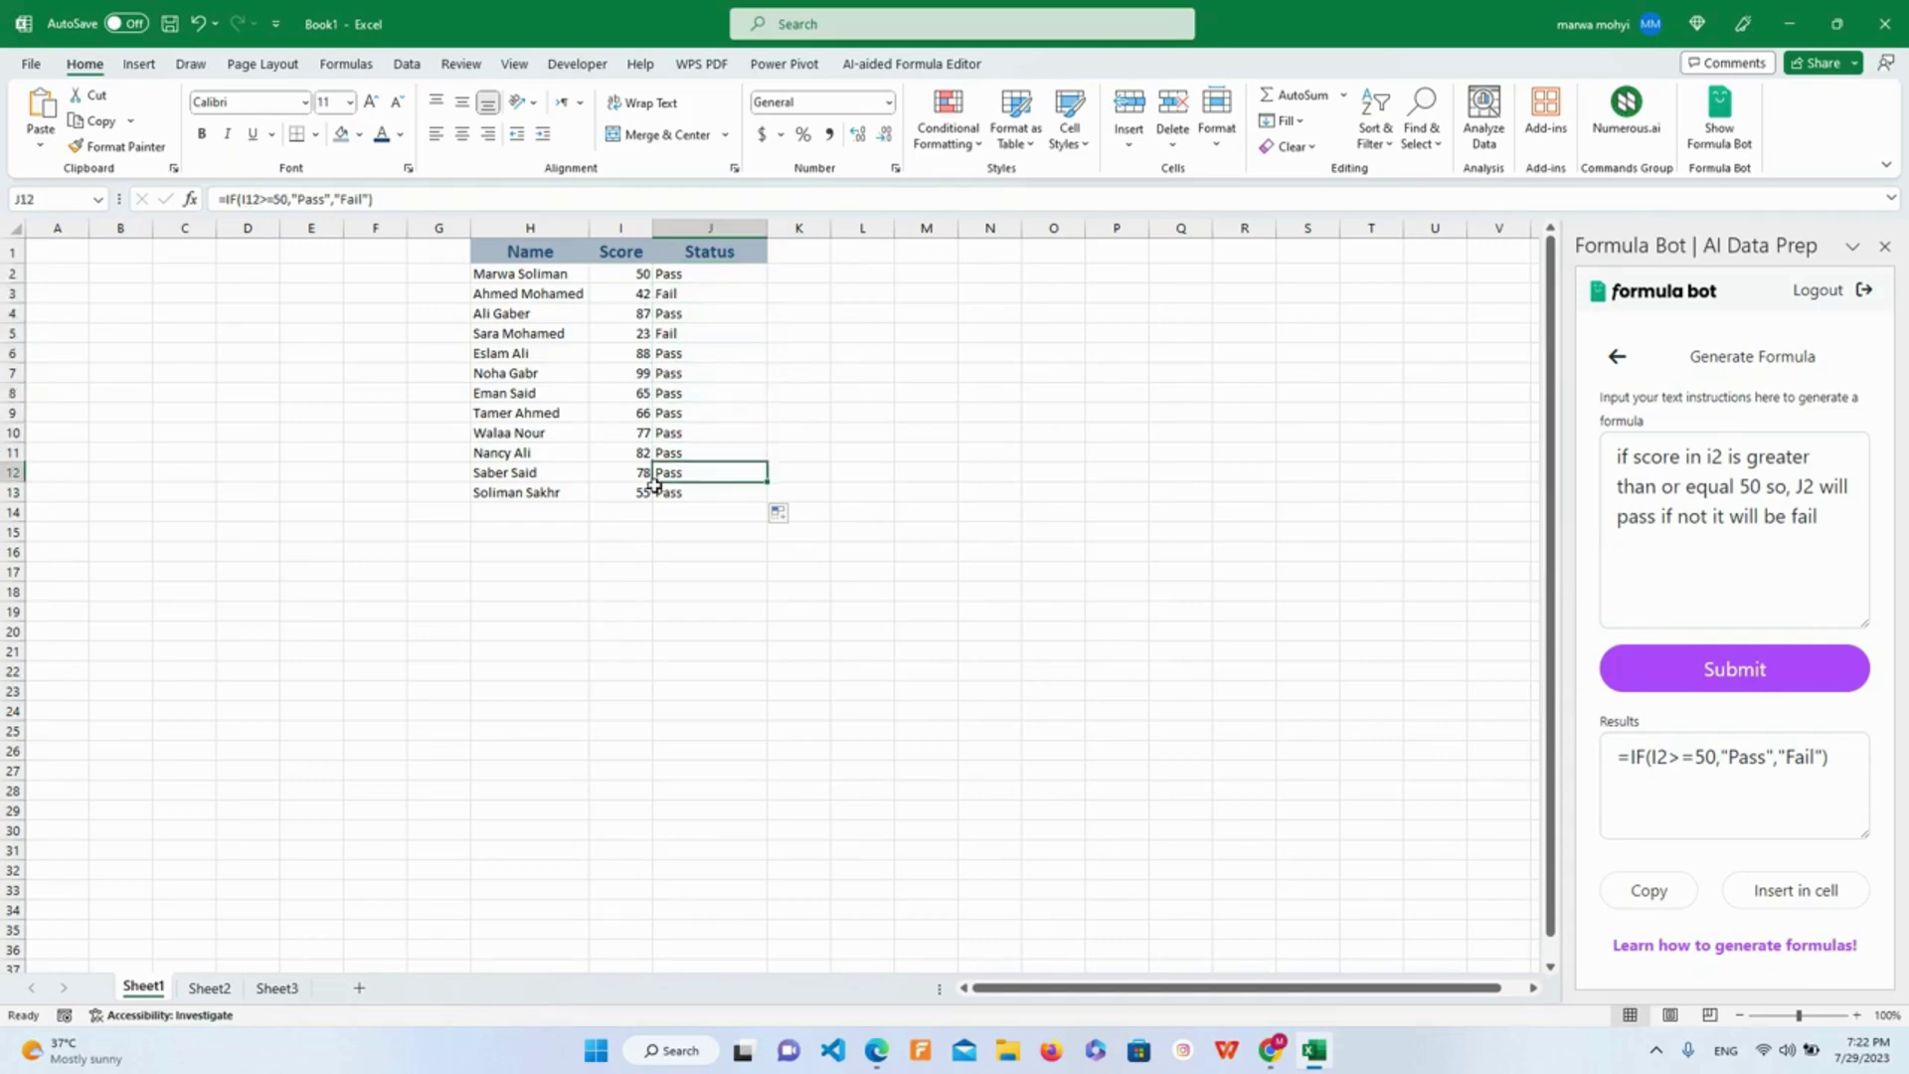
Step: Set the score in I12 to 20 and check the status formula in J12
click(642, 472)
text(20)
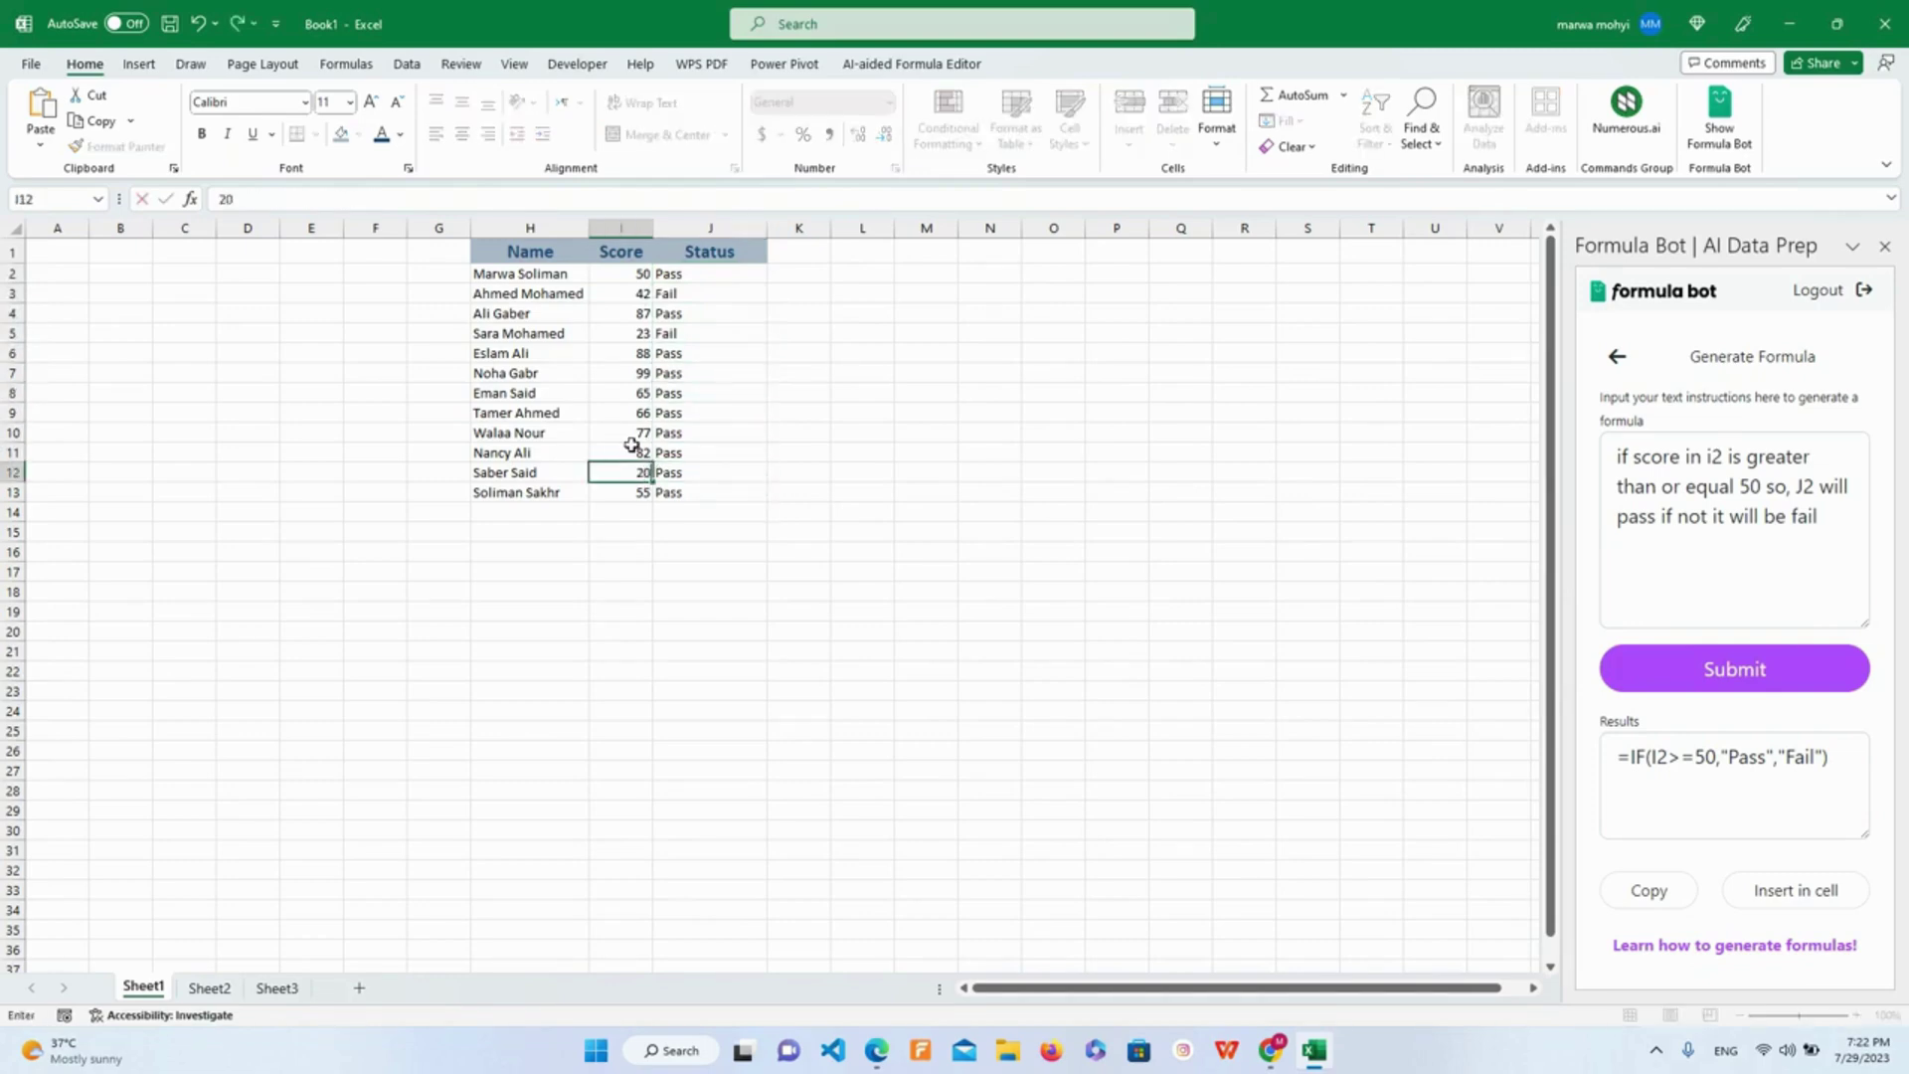
key(Return)
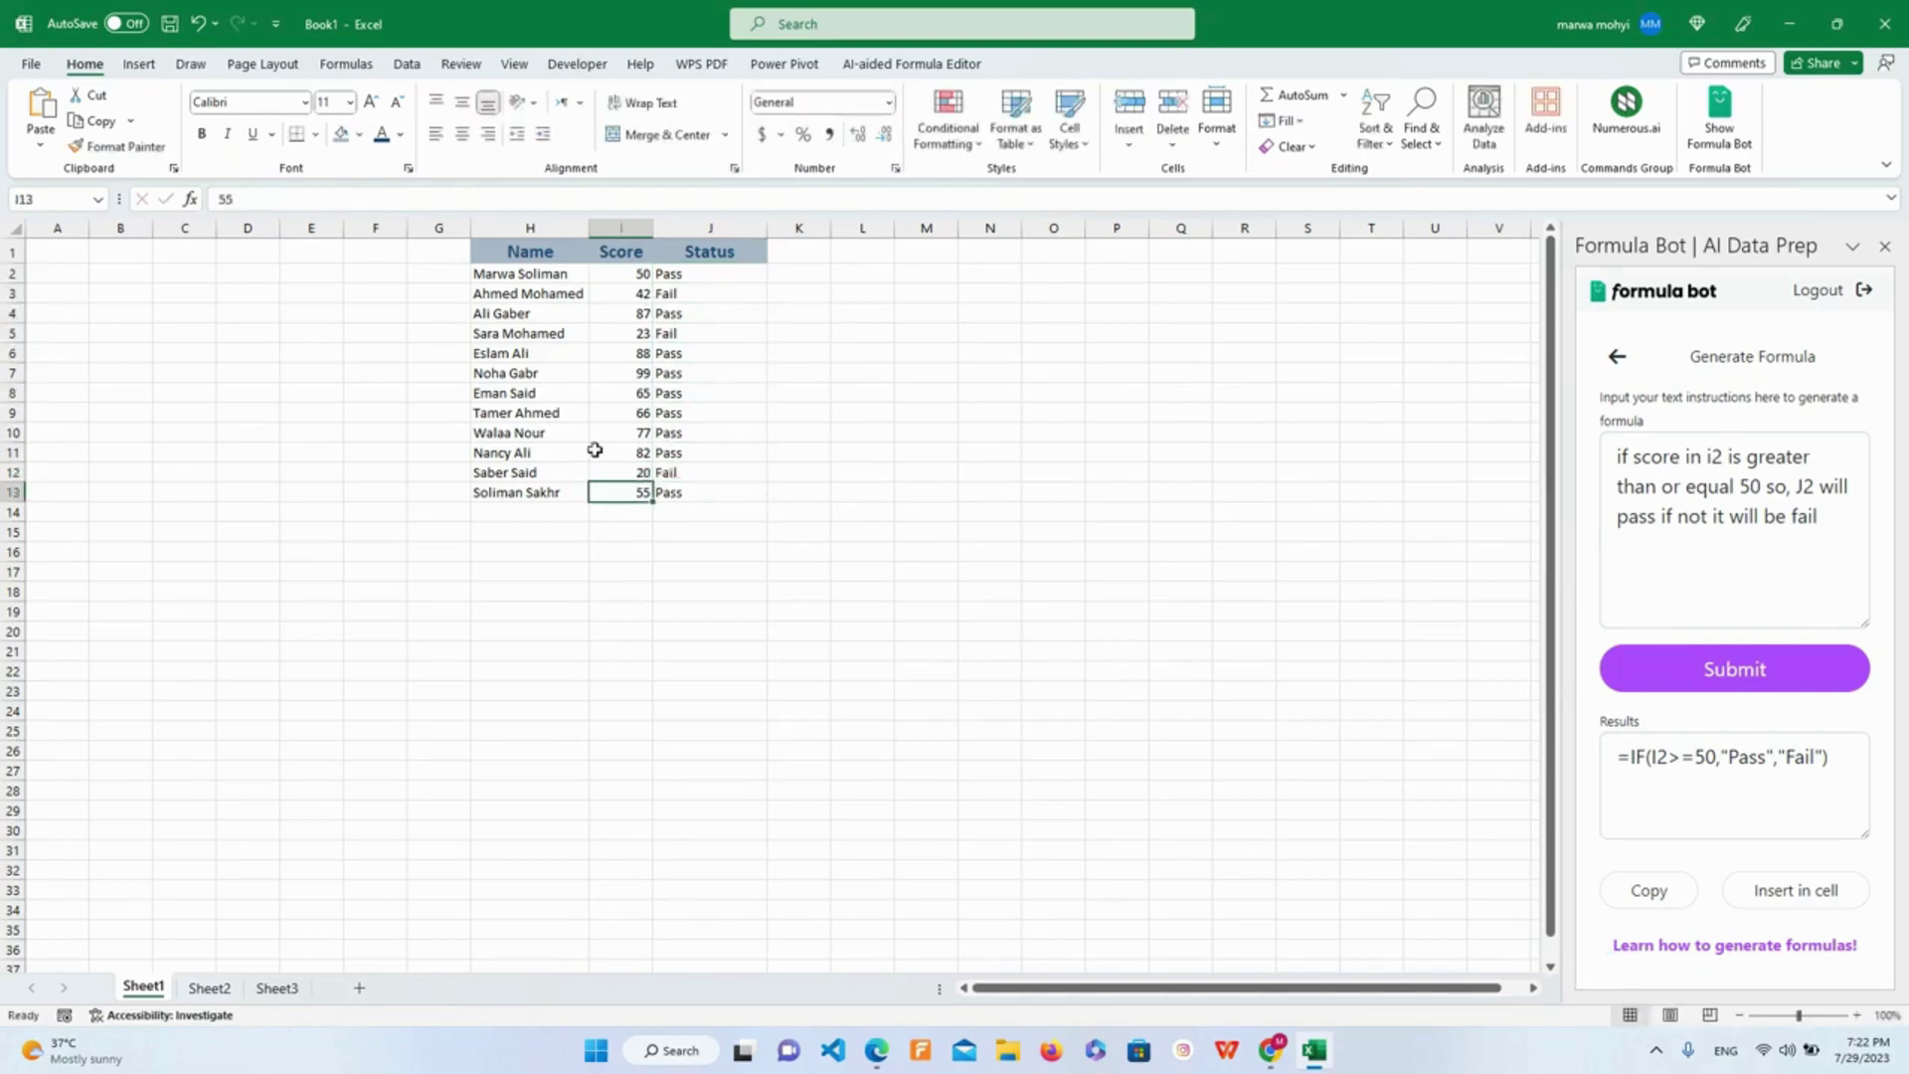
click(712, 474)
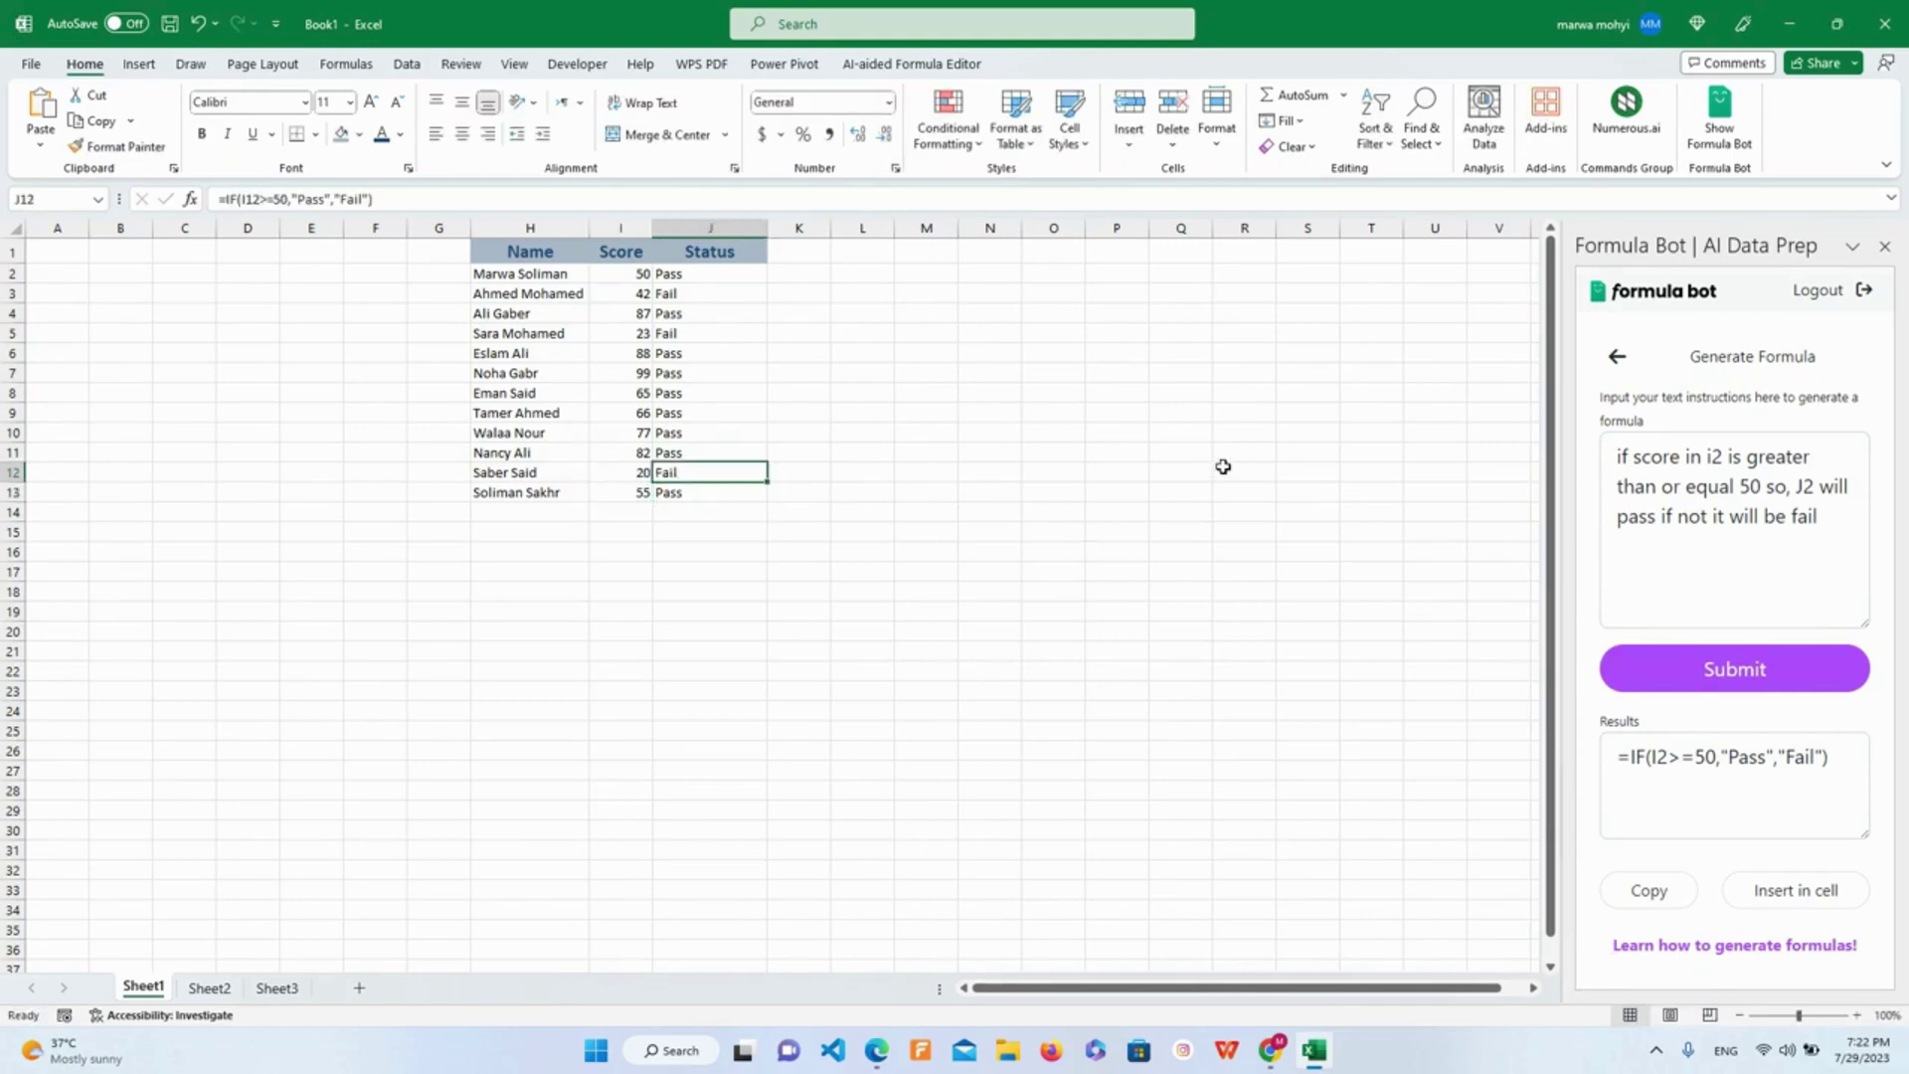